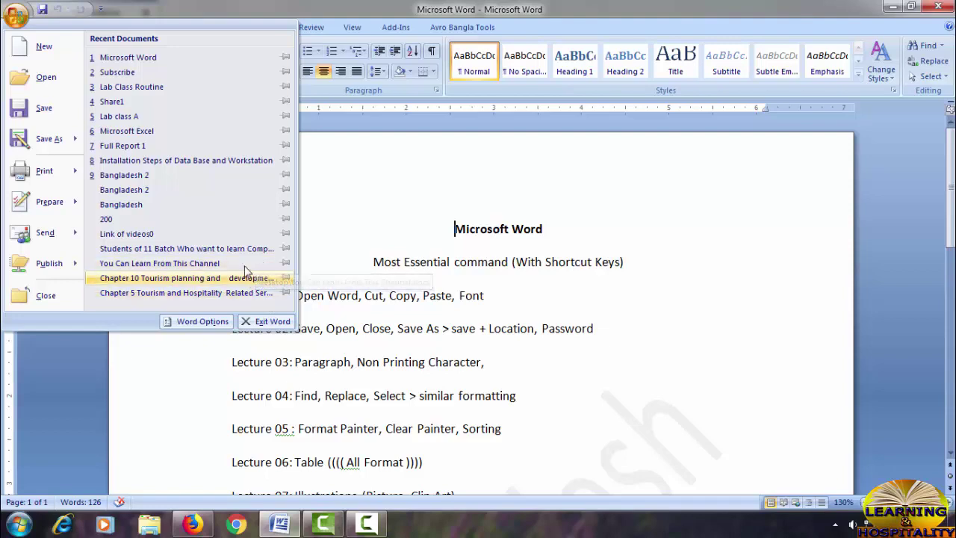
Step: Open 'Bangladesh 2' from the Recent Documents list
click(133, 177)
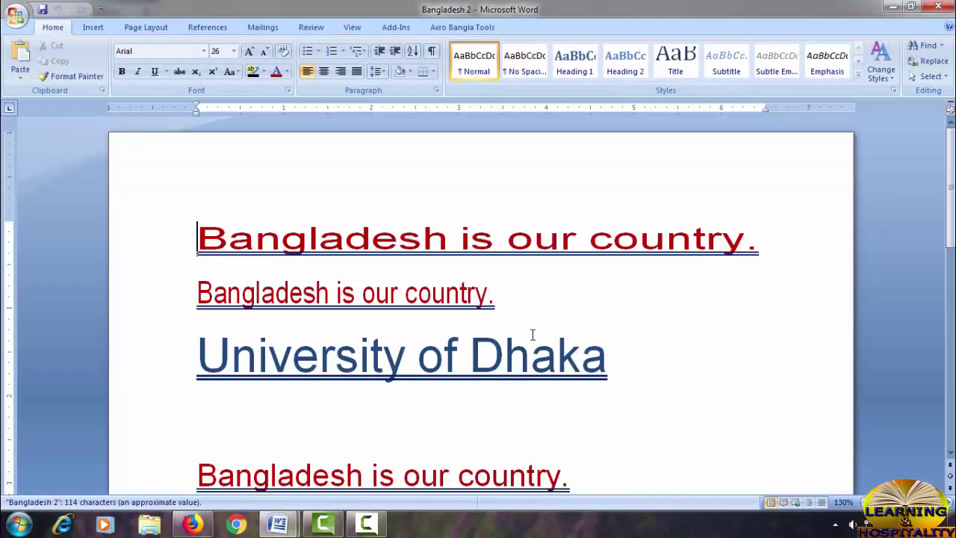
scroll(523, 325, down, 3)
scroll(514, 314, down, 3)
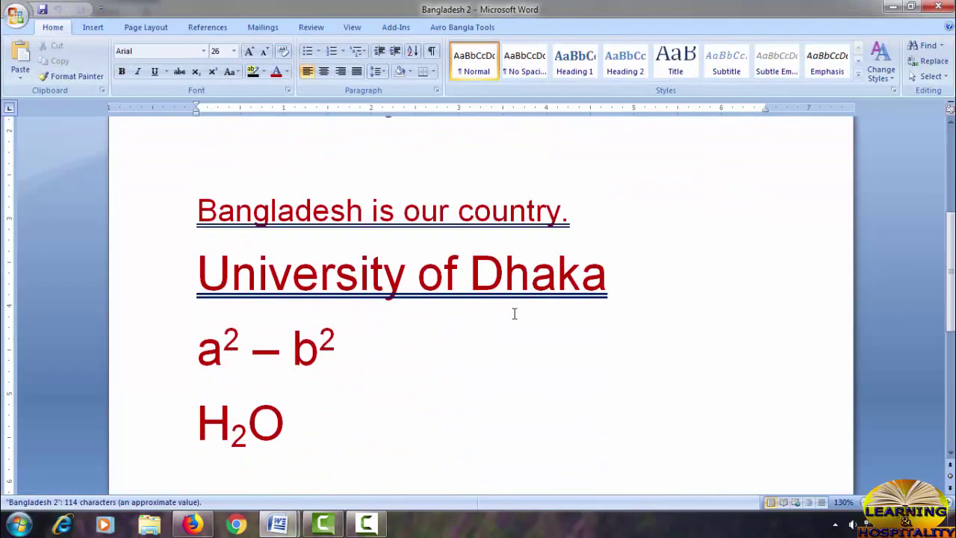
scroll(512, 314, up, 5)
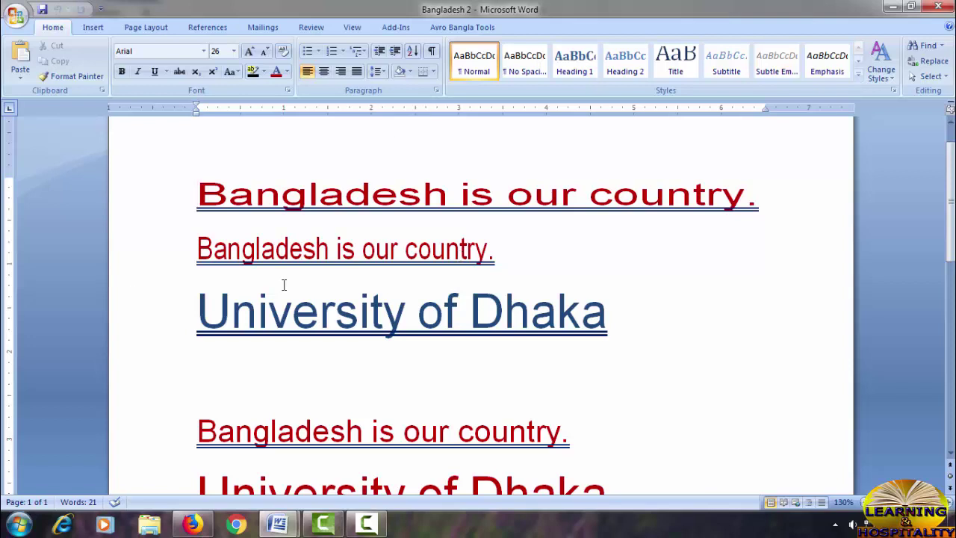
click(266, 193)
scroll(488, 389, down, 4)
scroll(491, 389, up, 3)
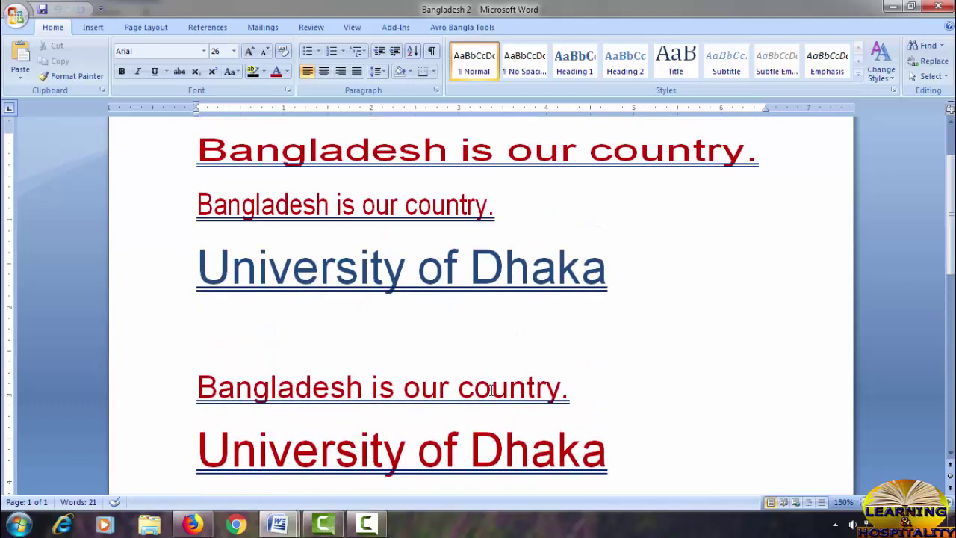
scroll(491, 389, up, 2)
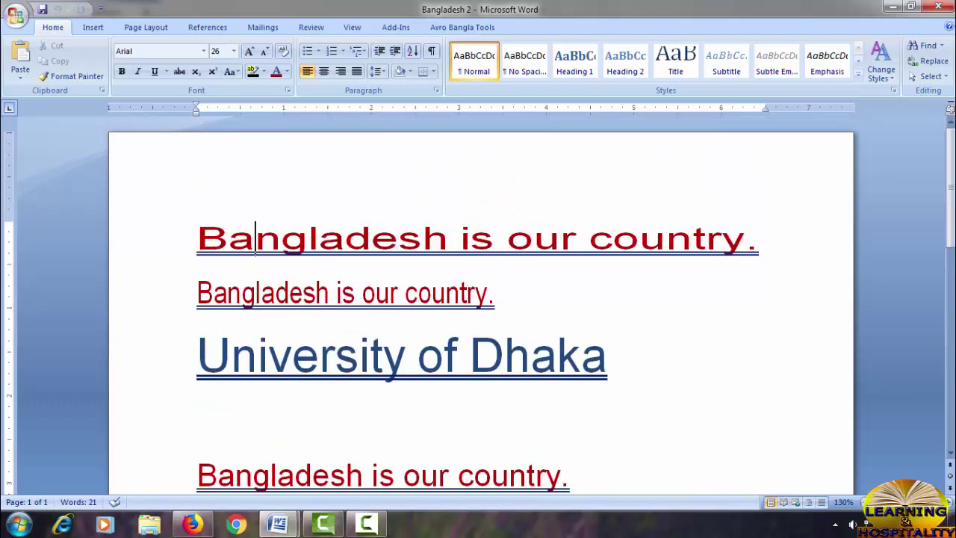
Step: Select the second 'Bangladesh is our country.' line and shrink its font to size 20
click(196, 239)
drag(197, 293, 487, 301)
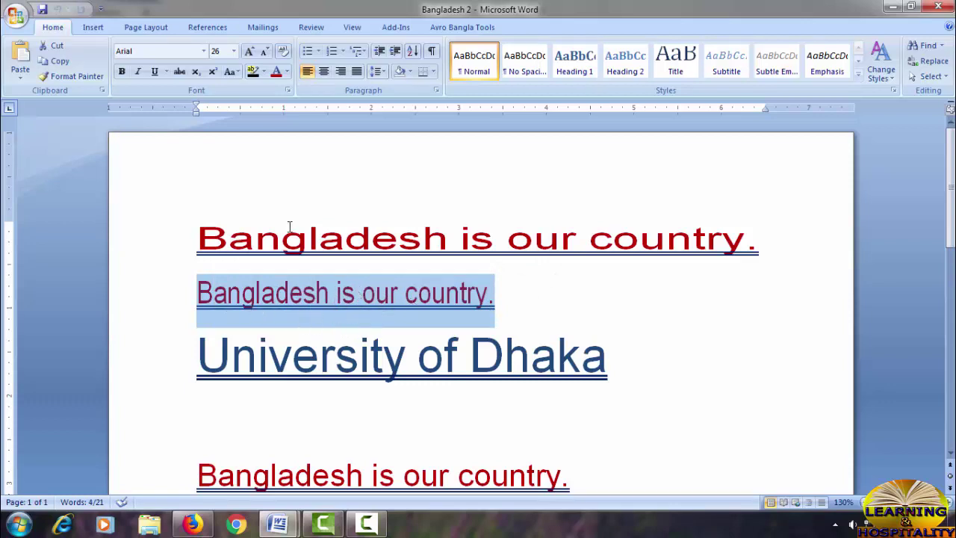
click(265, 51)
click(265, 51)
click(265, 50)
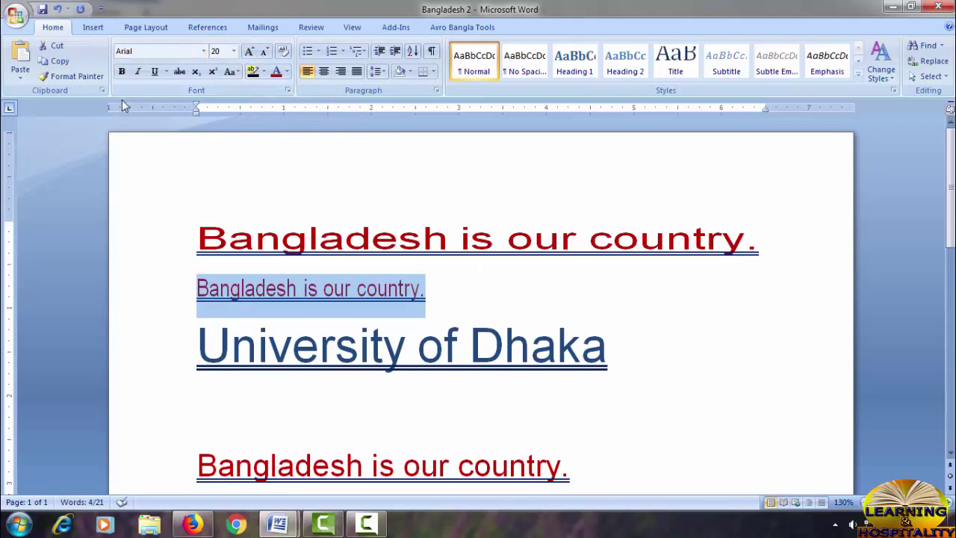
Step: Make that line bold, italic and highlighted in yellow
click(122, 71)
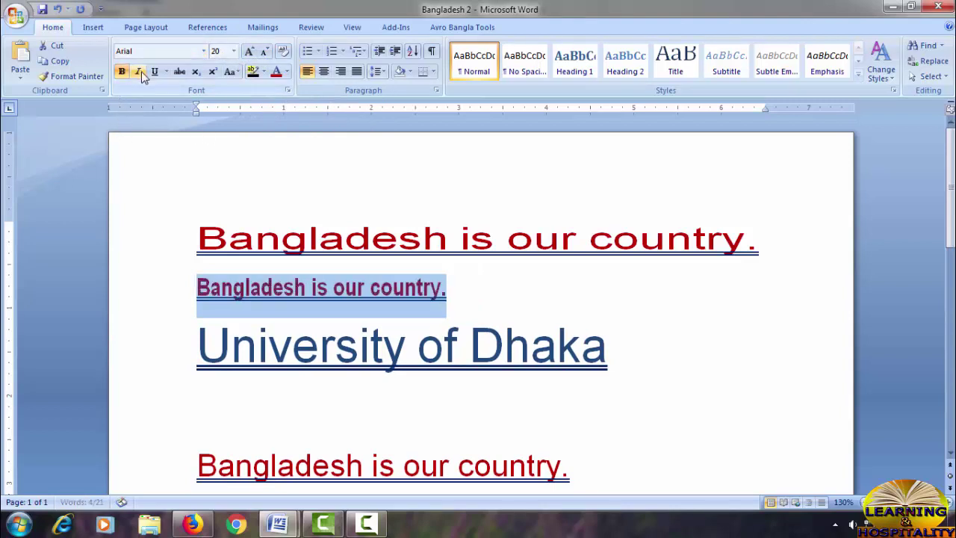
click(138, 71)
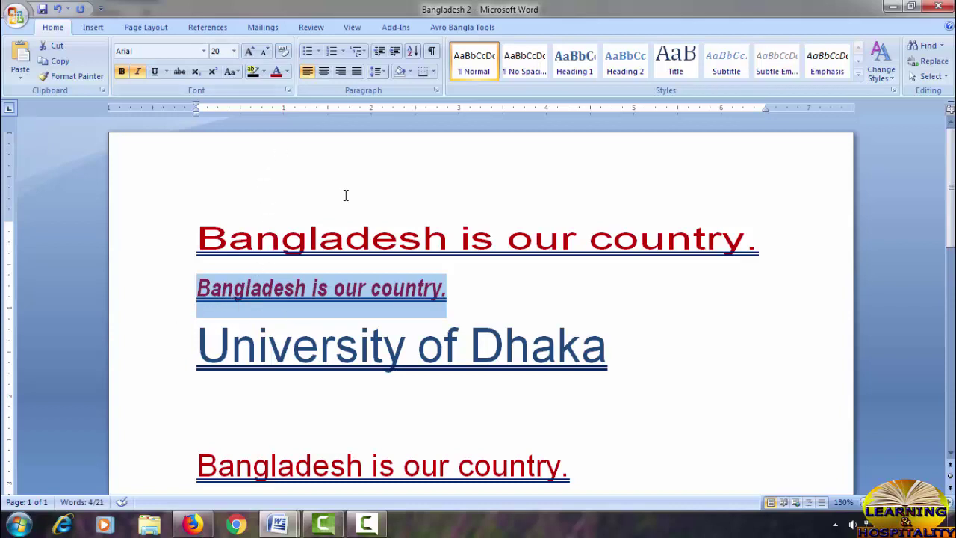
click(264, 72)
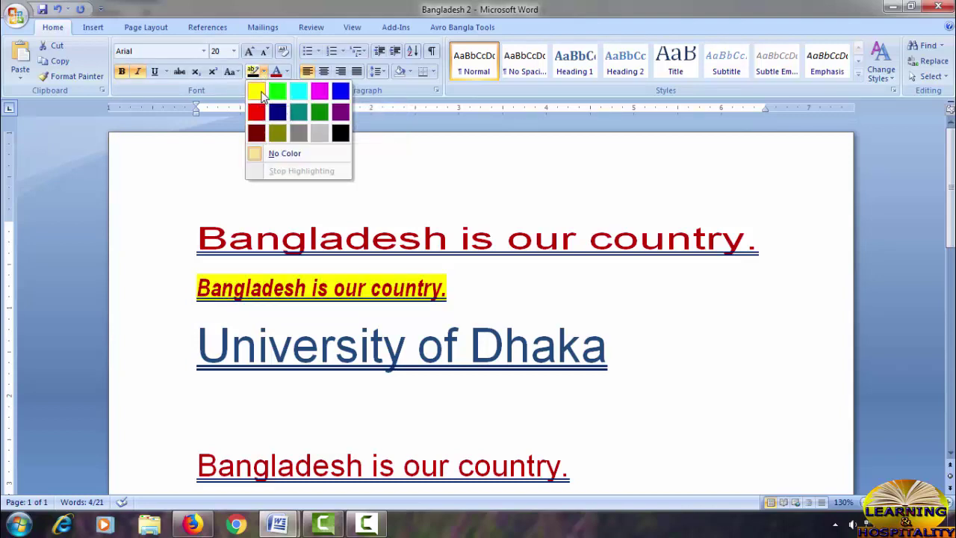
click(255, 91)
click(320, 287)
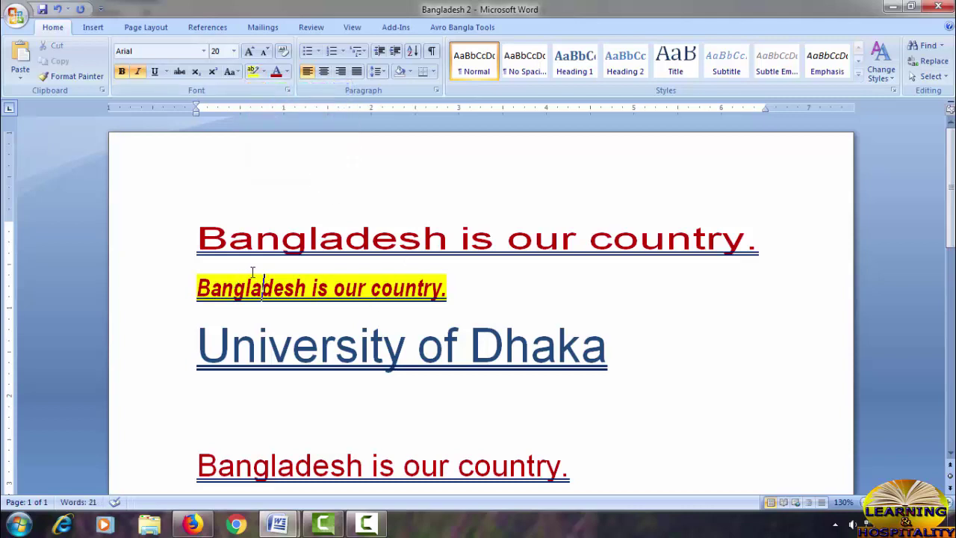
click(328, 286)
Step: Centre the yellow-highlighted 'Bangladesh is our country.' line and give it a bullet
click(325, 73)
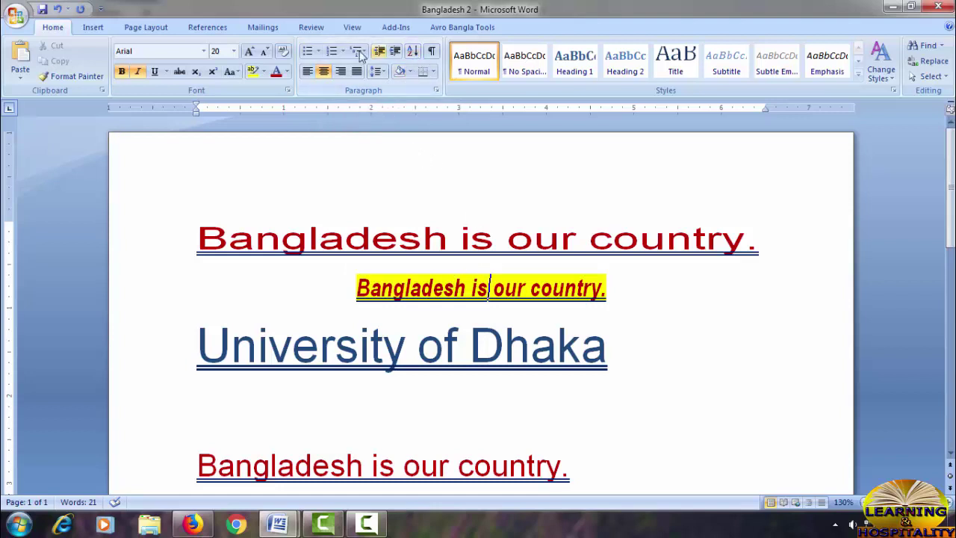
click(307, 51)
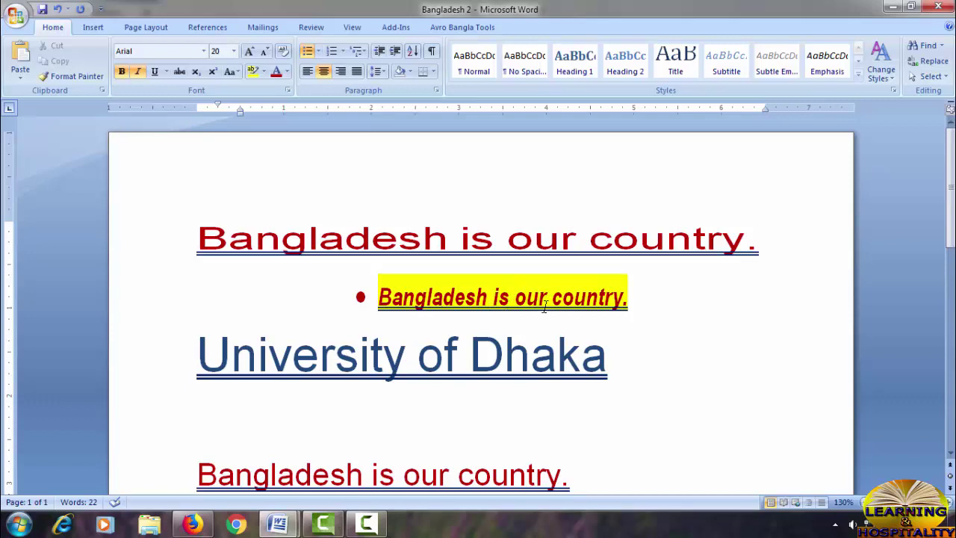
scroll(545, 306, down, 1)
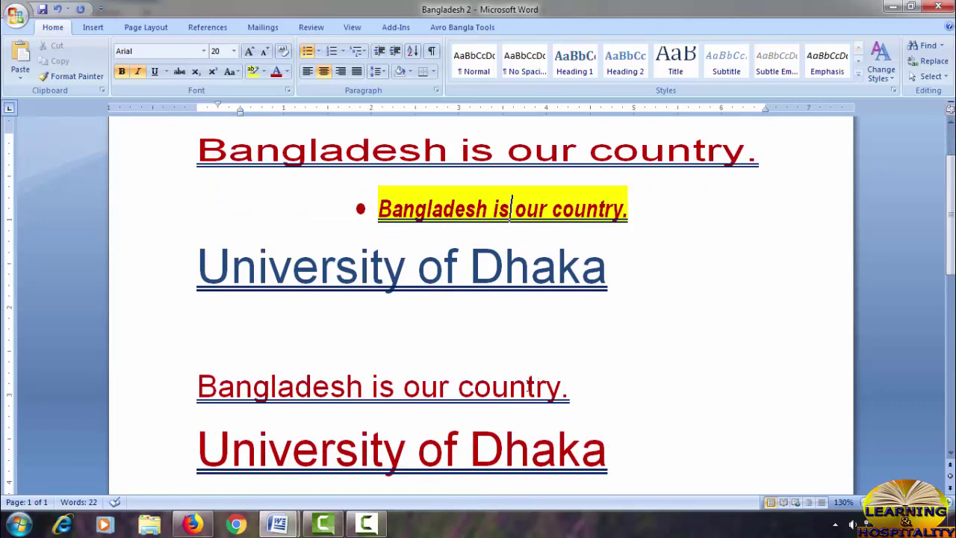
click(371, 442)
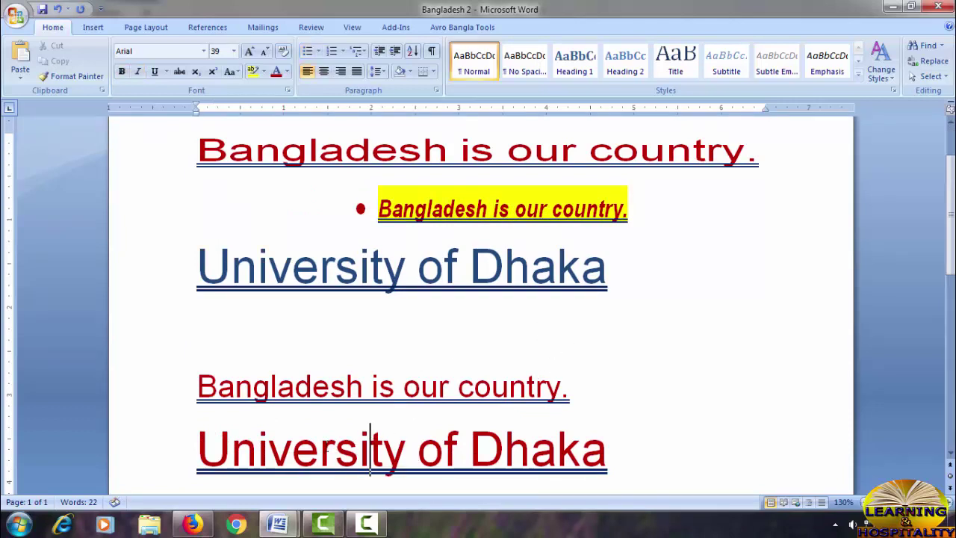
scroll(335, 442, down, 1)
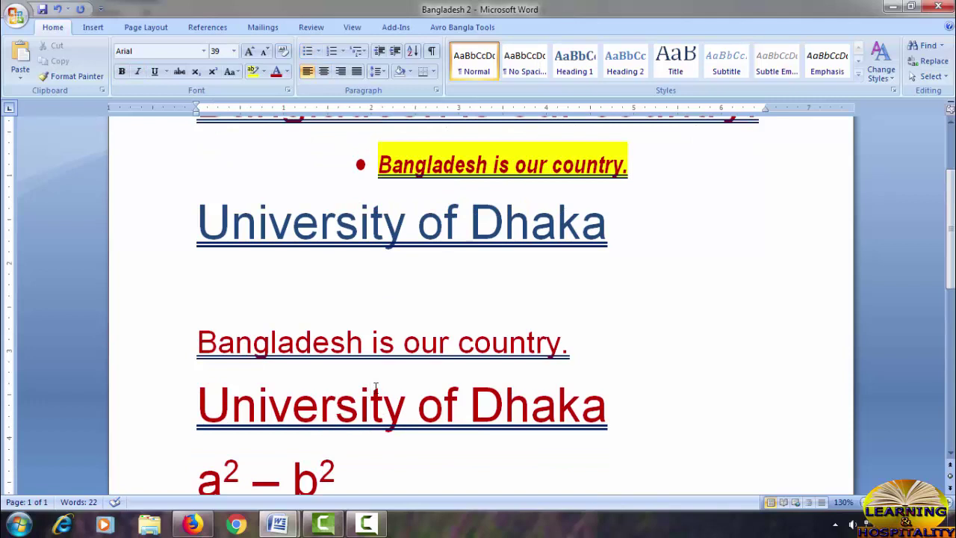
click(467, 163)
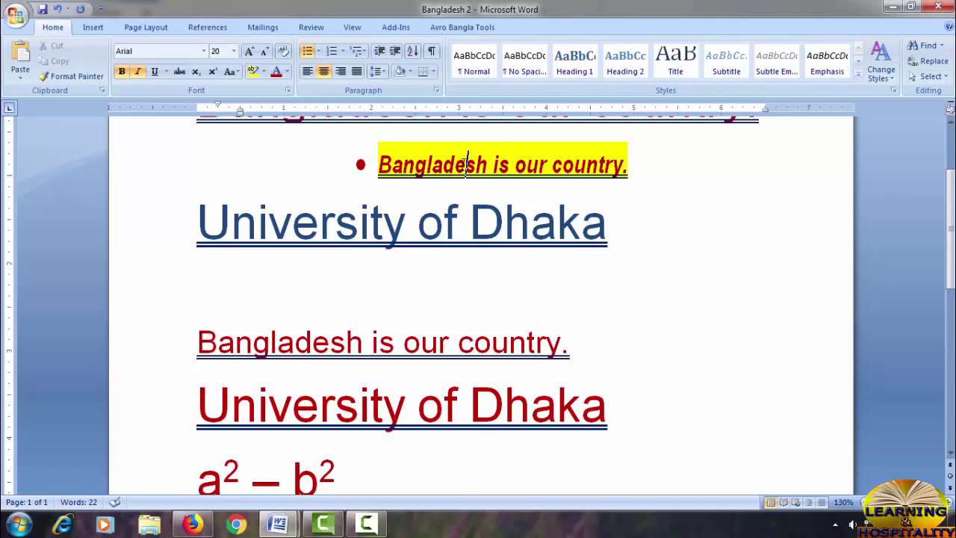
Step: Use Format Painter to copy the bullet line's formatting onto the lower 'University of Dhaka' line
drag(419, 407, 607, 407)
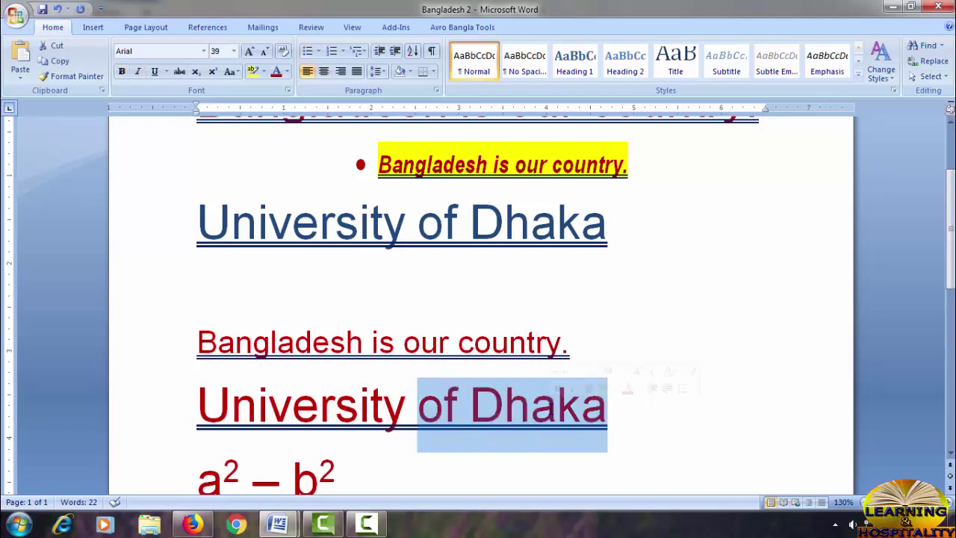
click(506, 407)
click(446, 164)
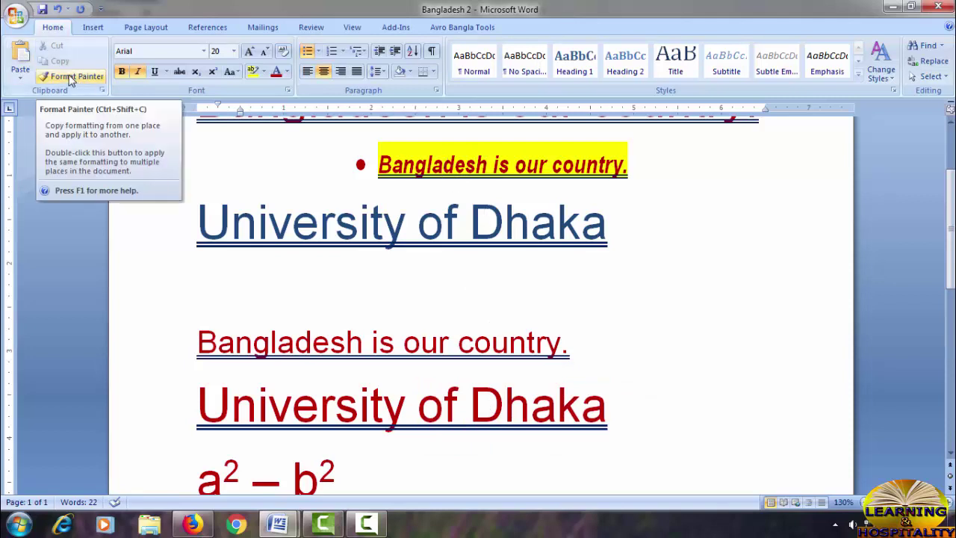
click(71, 77)
click(64, 82)
click(64, 82)
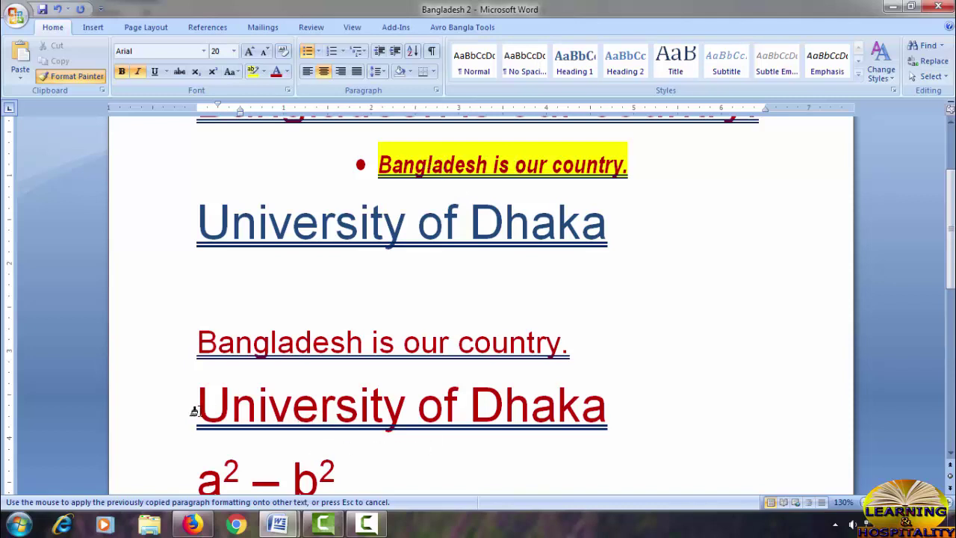
drag(193, 406, 602, 410)
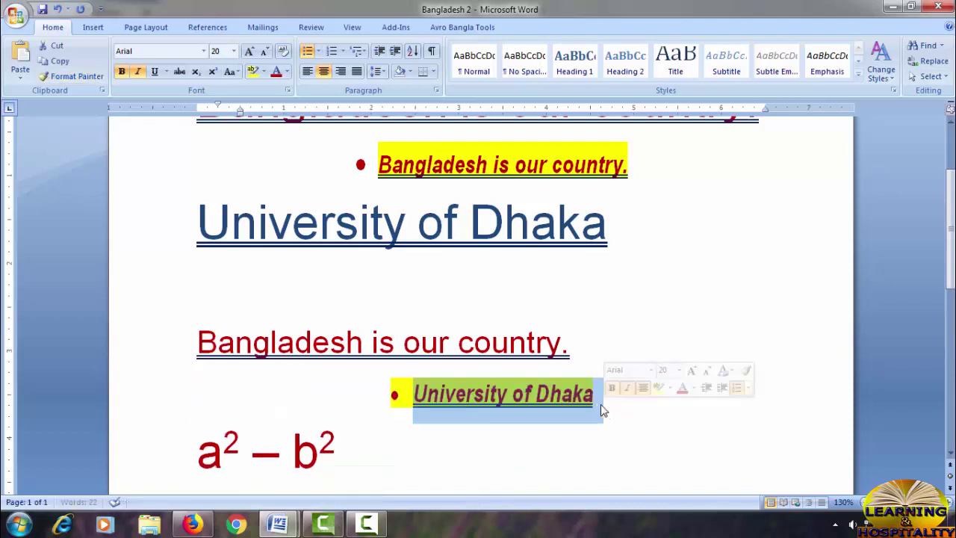
click(491, 405)
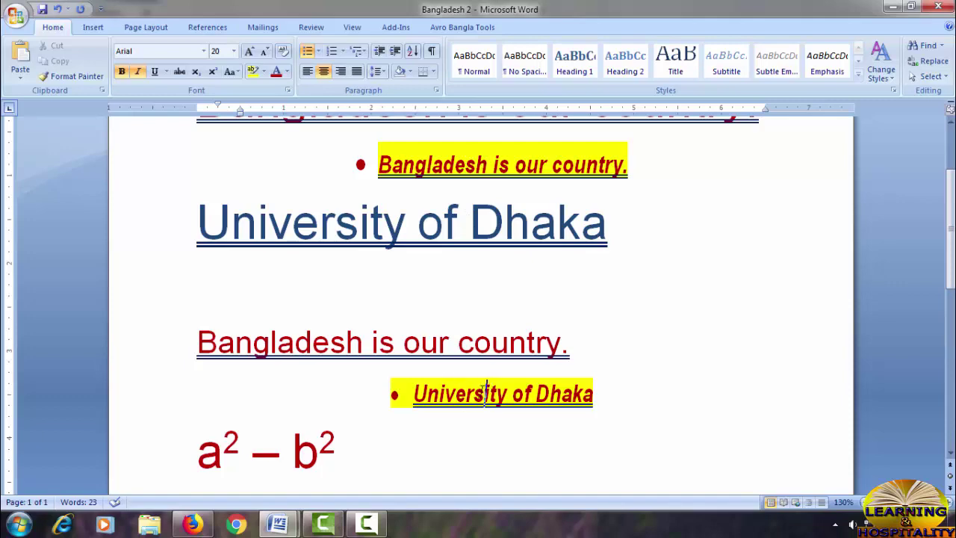
scroll(485, 392, down, 3)
scroll(505, 364, up, 1)
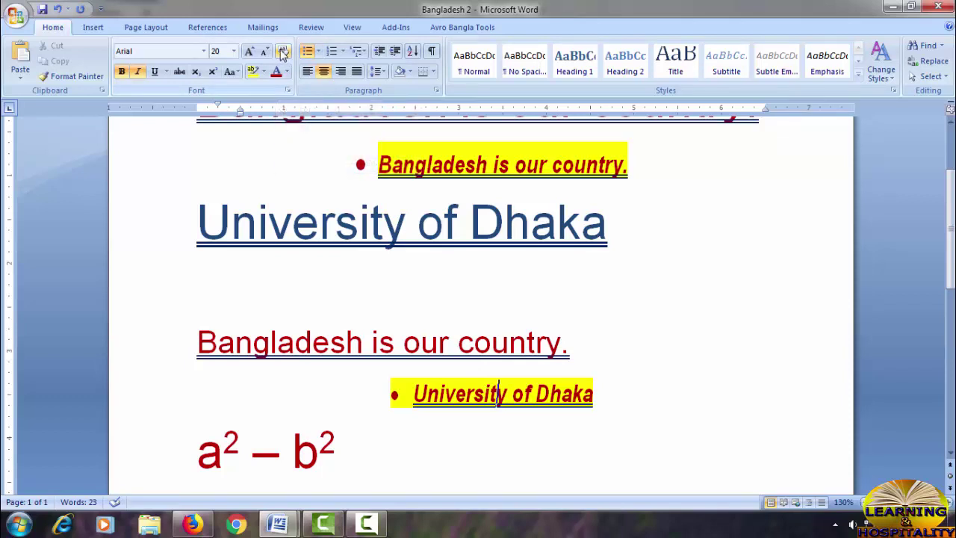
click(284, 53)
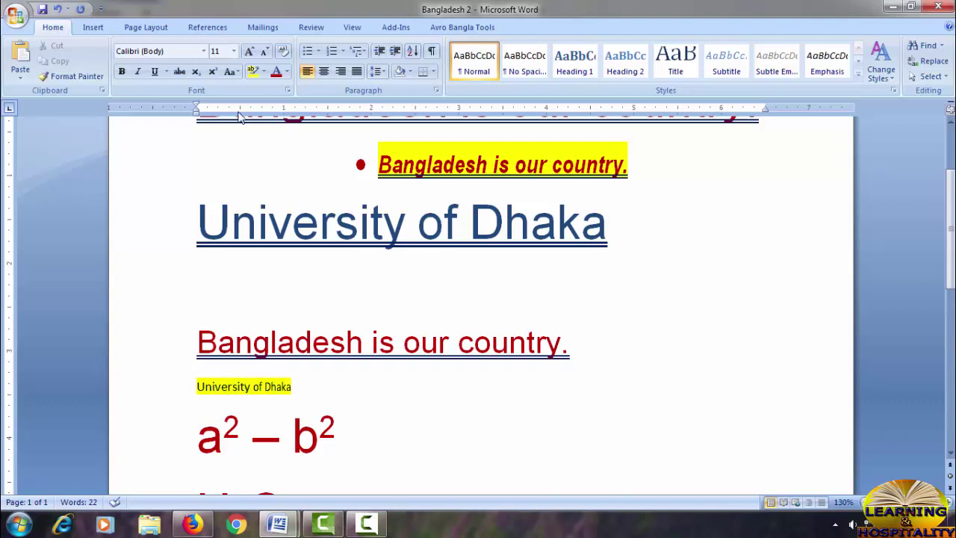
click(67, 76)
drag(197, 386, 291, 386)
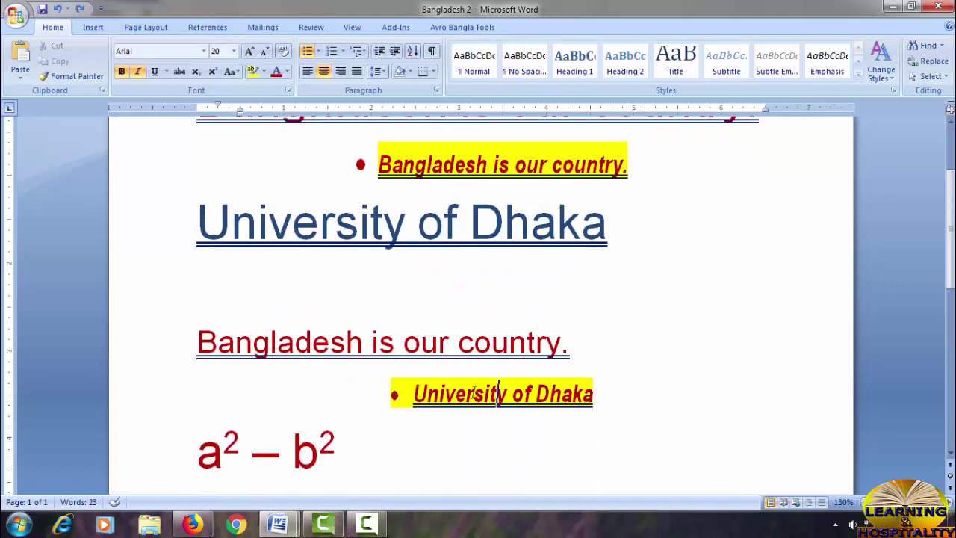
click(270, 342)
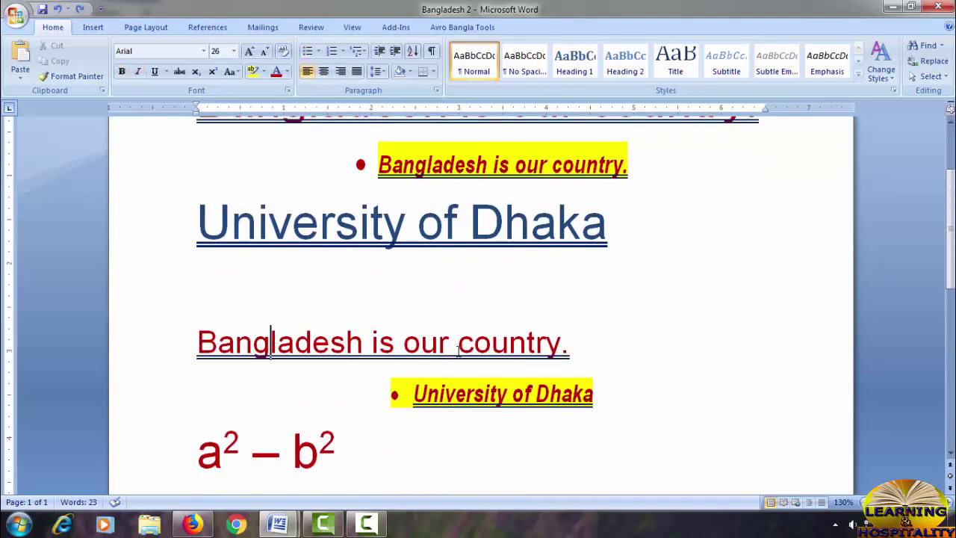
Step: Clear all formatting from the lower 'Bangladesh is our country.' line, leaving plain Calibri 11
click(283, 51)
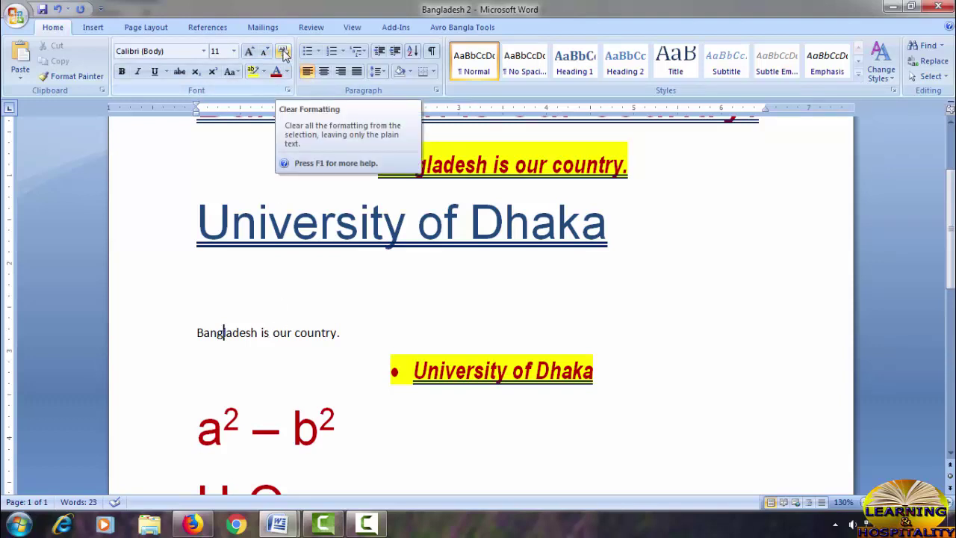
scroll(371, 307, up, 2)
scroll(371, 307, down, 1)
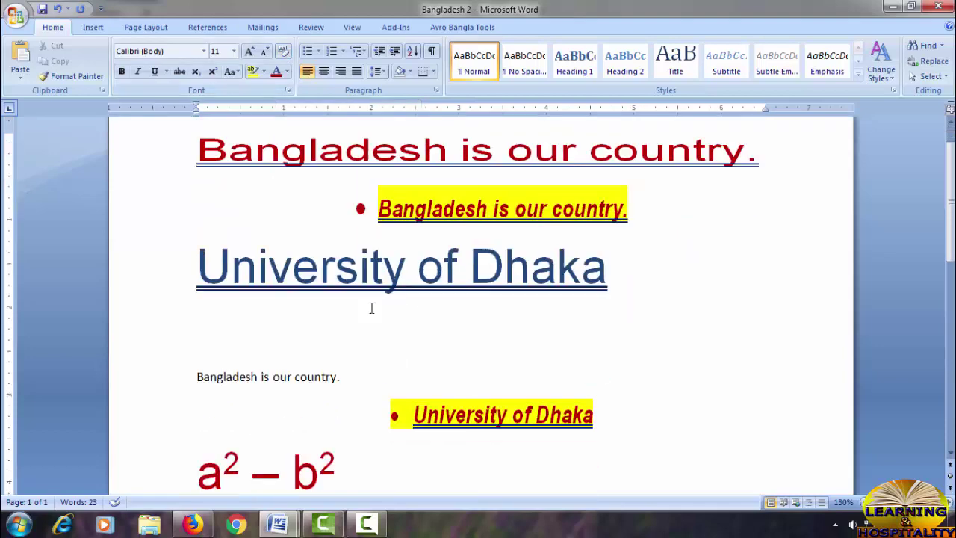
scroll(374, 303, down, 4)
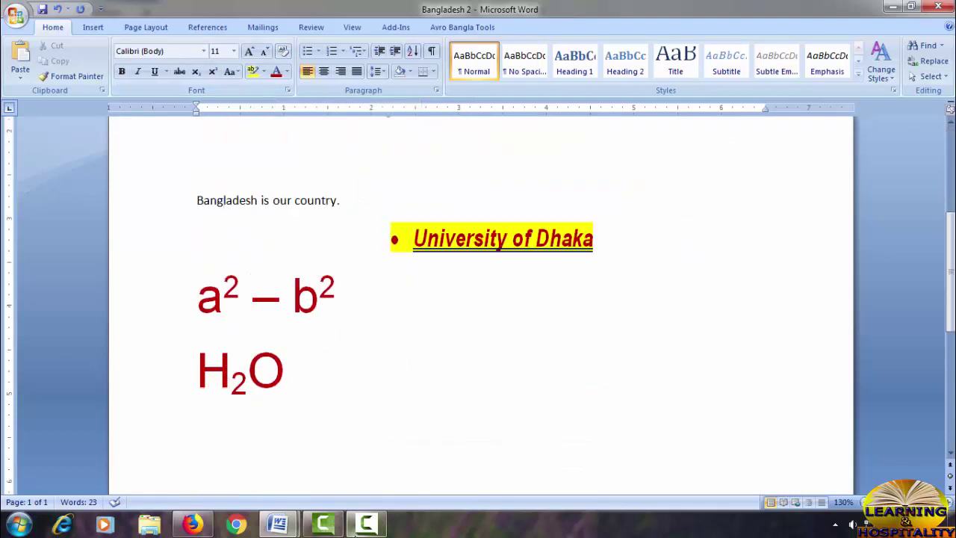
click(370, 526)
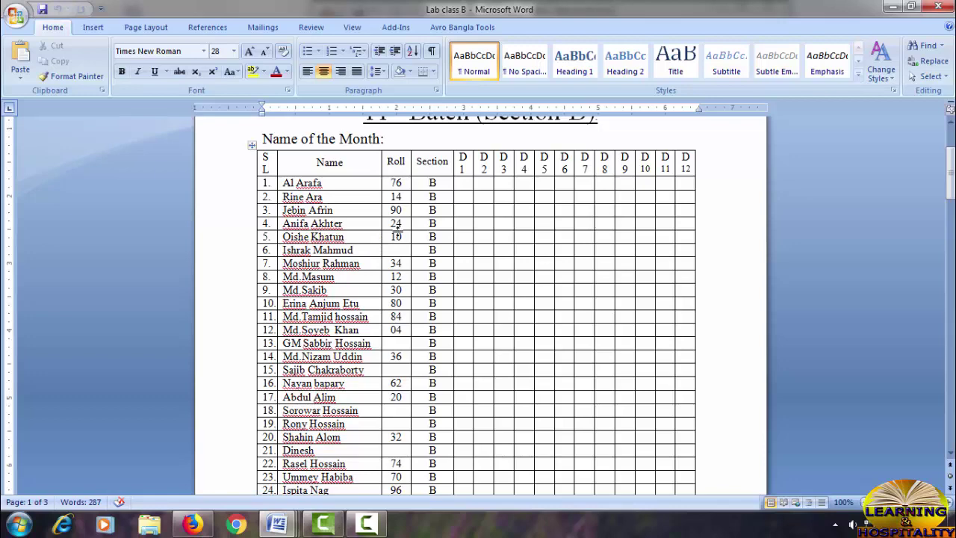
scroll(397, 236, down, 3)
scroll(398, 232, down, 2)
scroll(398, 231, up, 4)
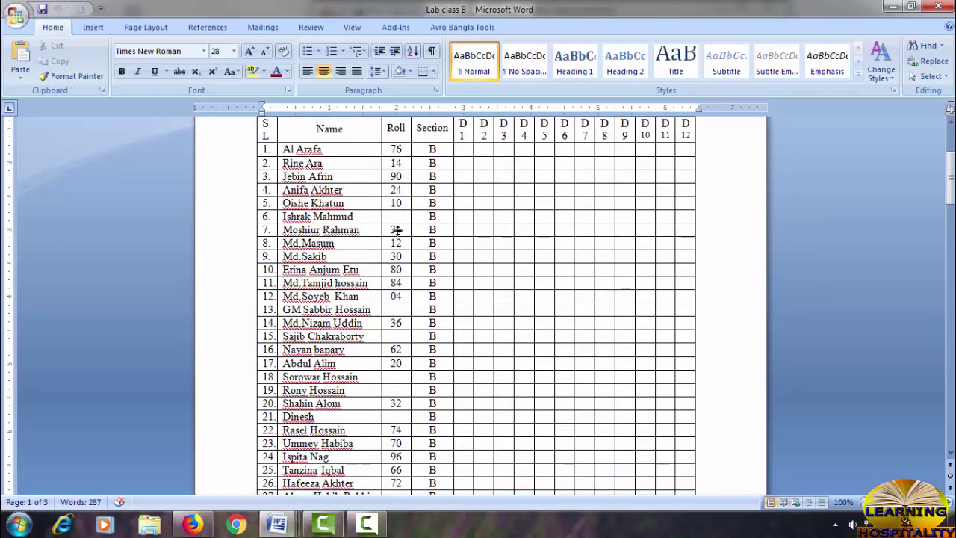
scroll(398, 229, up, 1)
scroll(410, 227, up, 1)
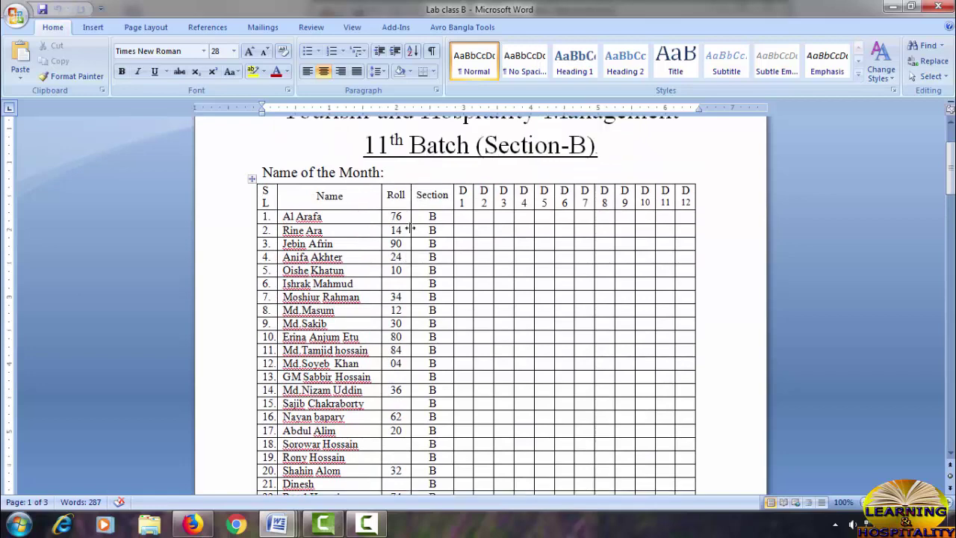
scroll(410, 227, up, 1)
scroll(410, 228, down, 1)
scroll(406, 323, down, 5)
scroll(405, 322, down, 2)
scroll(406, 323, down, 3)
scroll(406, 321, down, 1)
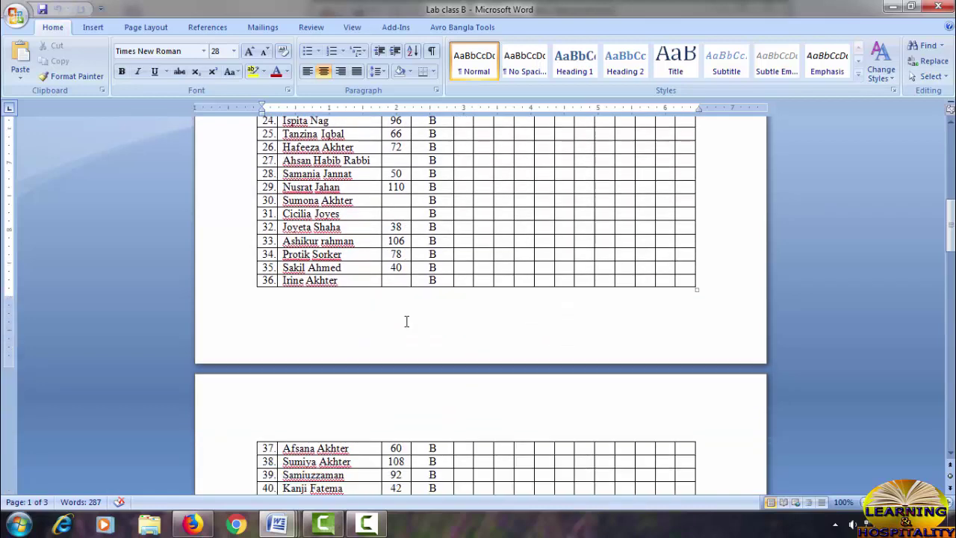
scroll(406, 321, down, 3)
scroll(407, 321, down, 2)
scroll(406, 321, down, 4)
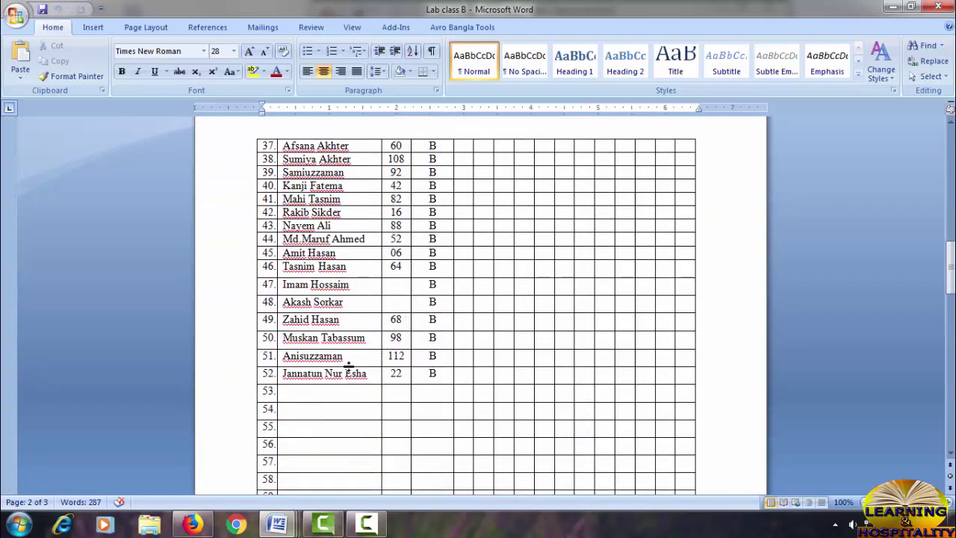
scroll(385, 374, up, 8)
scroll(382, 375, up, 3)
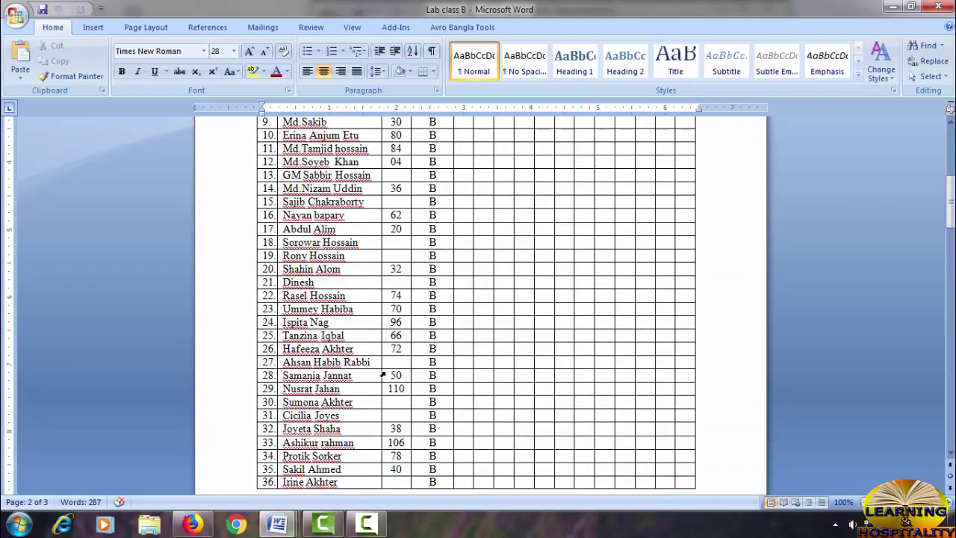
scroll(382, 375, up, 3)
scroll(382, 375, up, 2)
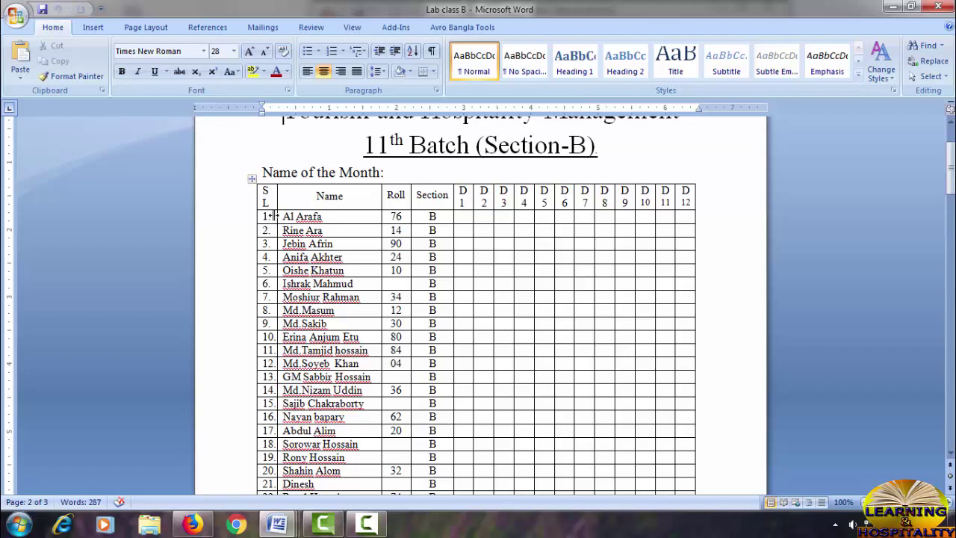
Step: Select the SL, Name and Roll cells for rows 1–52, then scroll back to the table top
drag(273, 216, 284, 232)
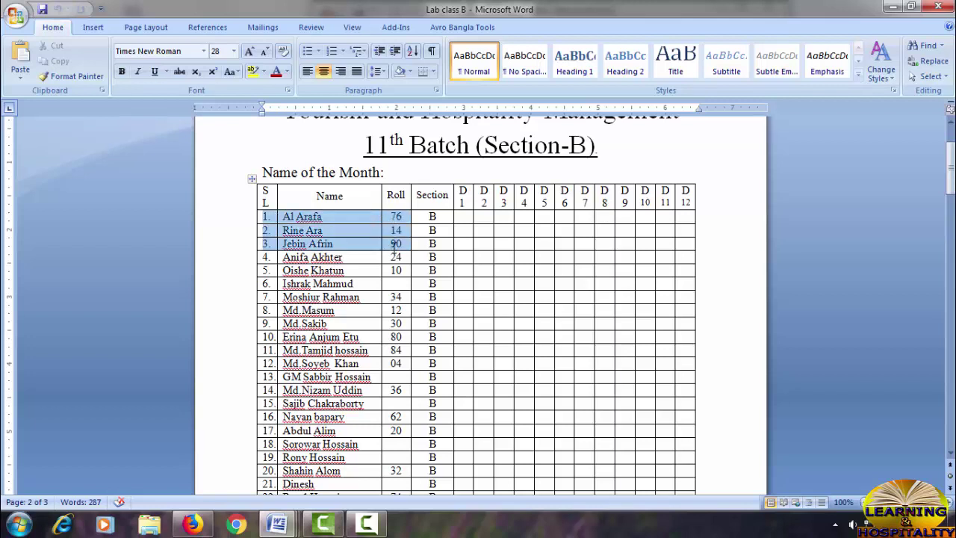
mouse_move(309, 232)
mouse_down()
mouse_move(407, 417)
mouse_move(419, 499)
mouse_move(393, 243)
mouse_up()
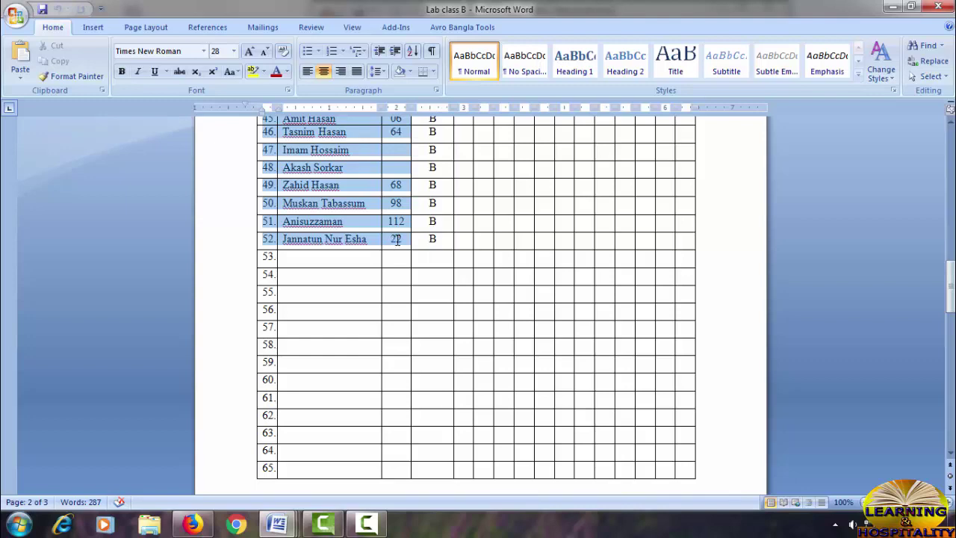
scroll(422, 251, up, 3)
scroll(423, 251, up, 3)
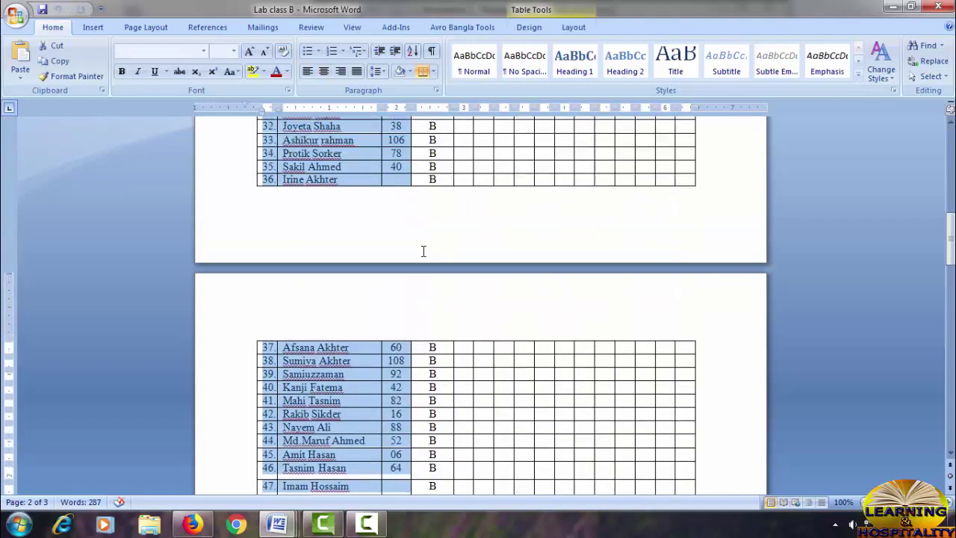
scroll(422, 251, up, 8)
scroll(423, 251, up, 3)
scroll(423, 251, up, 2)
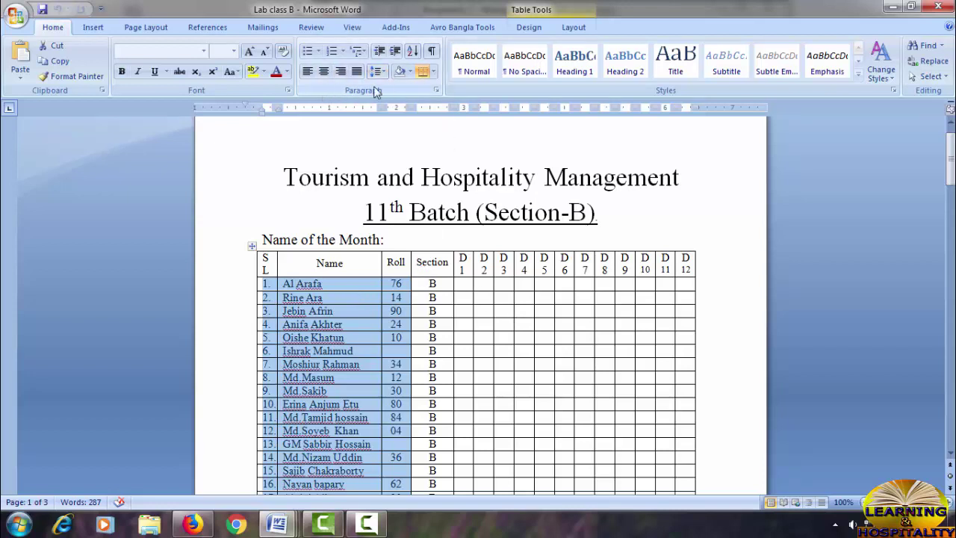
Step: Sort the selected rows by Column 3 (Roll) as Number type, ascending
click(409, 52)
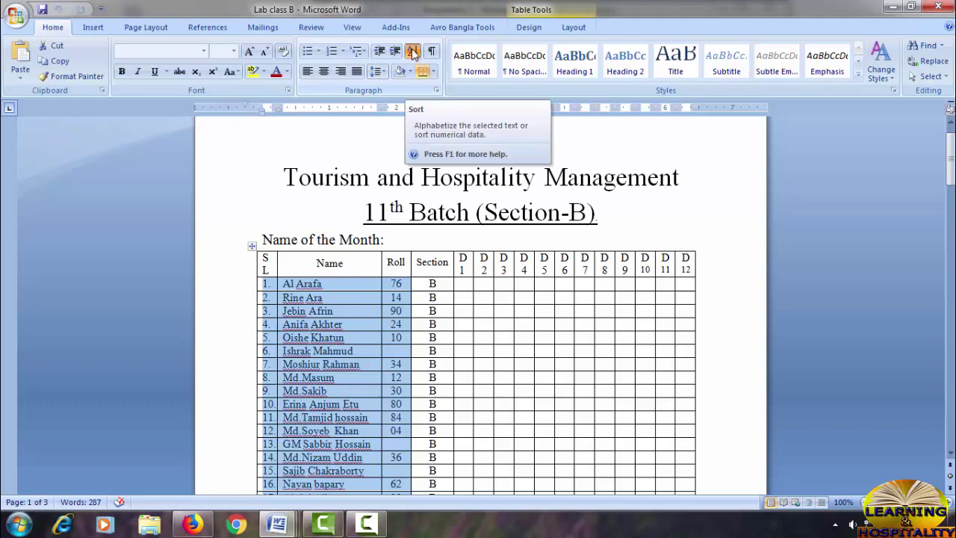
drag(432, 140, 669, 95)
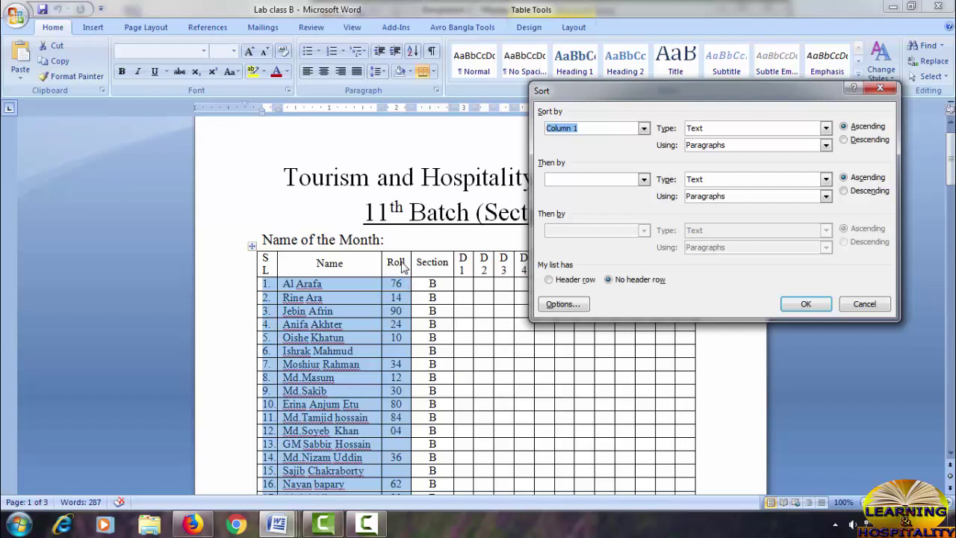
click(643, 129)
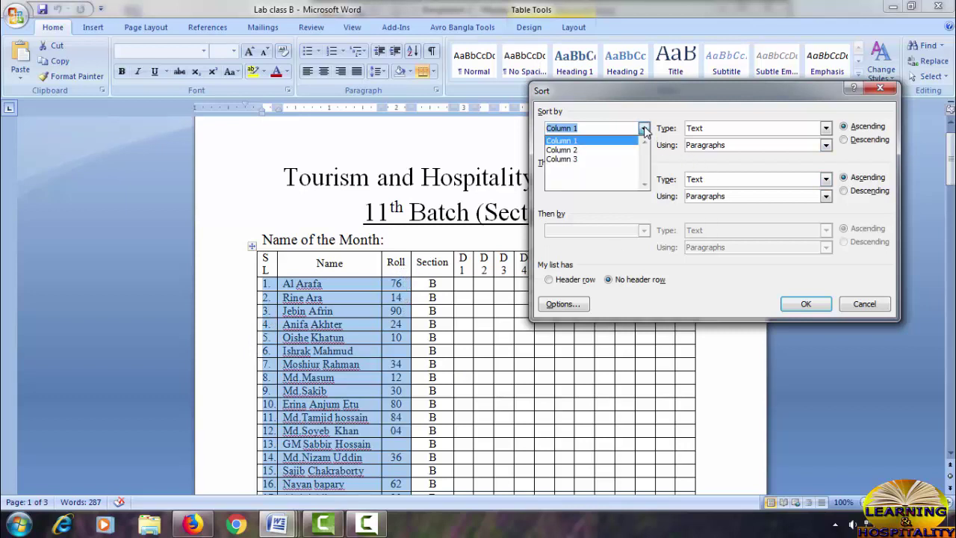
click(566, 159)
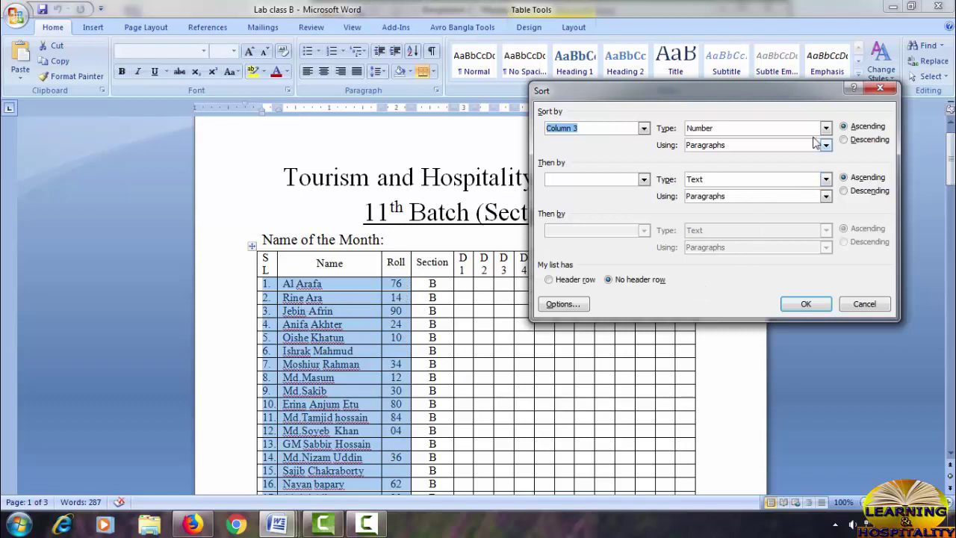
click(856, 142)
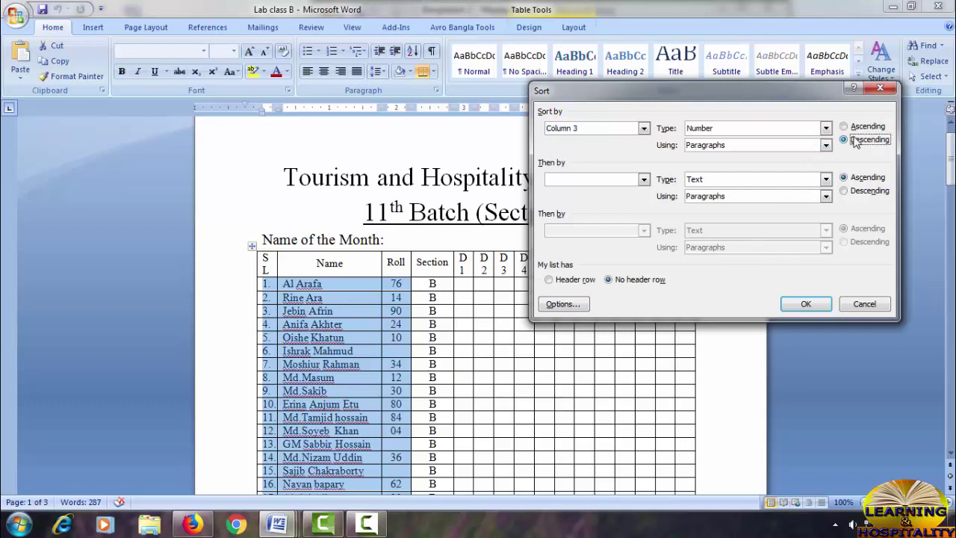
click(860, 126)
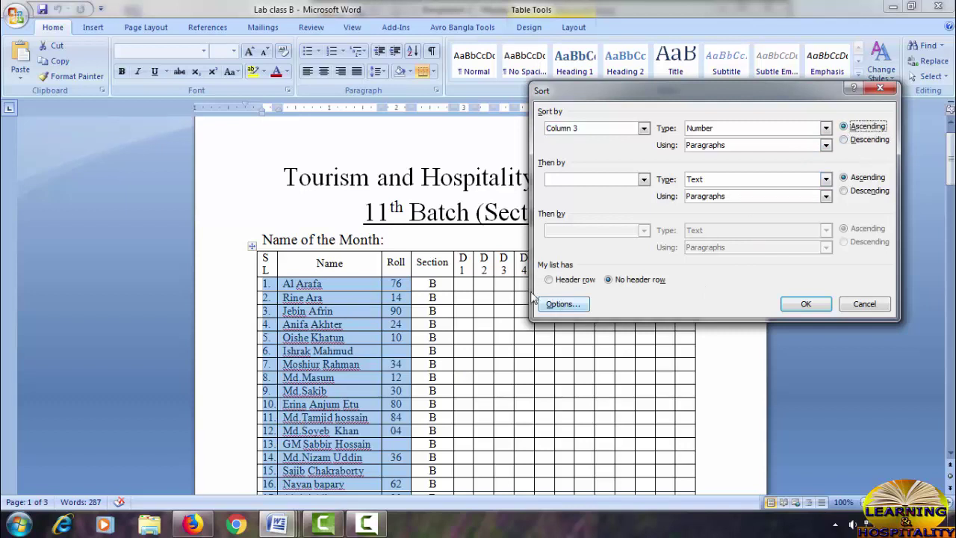
click(806, 305)
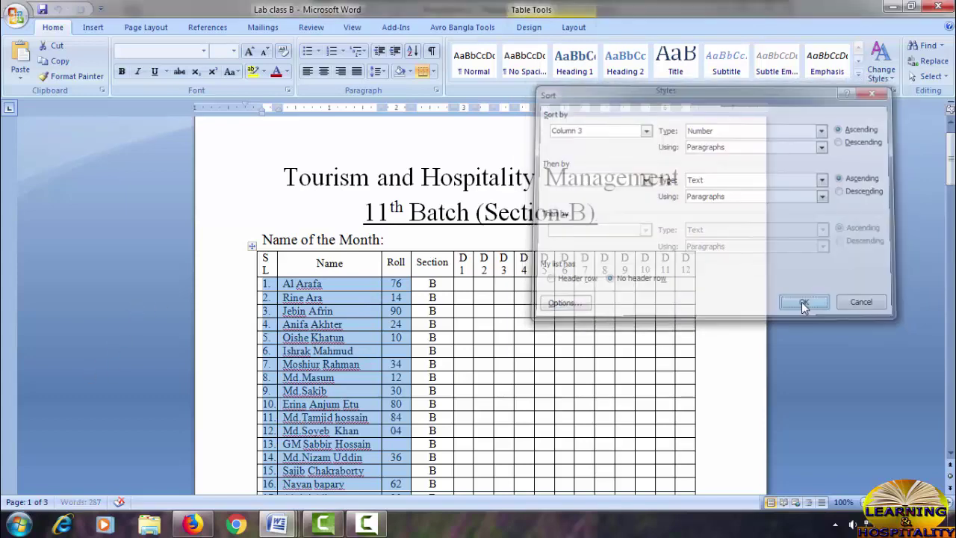
scroll(400, 379, down, 1)
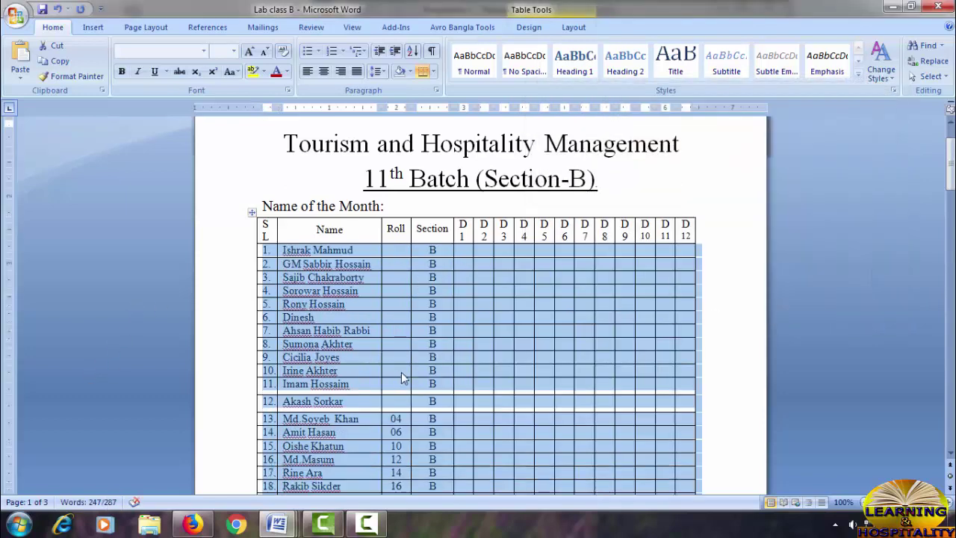
scroll(400, 379, down, 2)
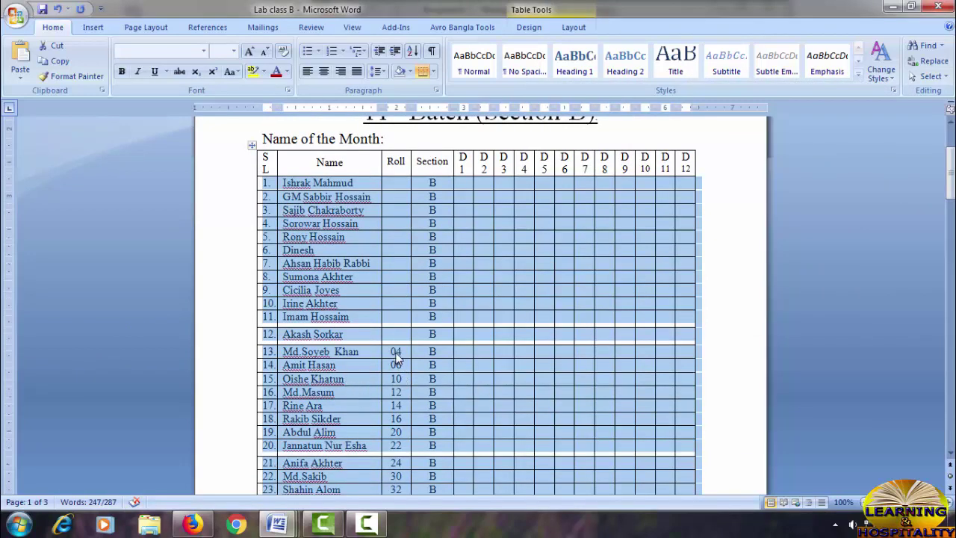
click(400, 354)
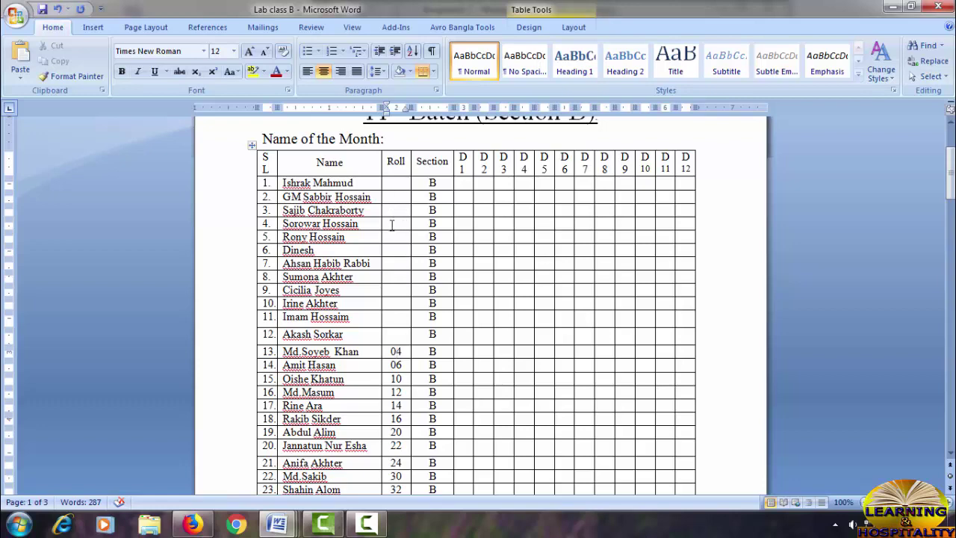
scroll(392, 225, down, 3)
scroll(391, 239, down, 1)
scroll(393, 284, down, 2)
scroll(395, 327, down, 2)
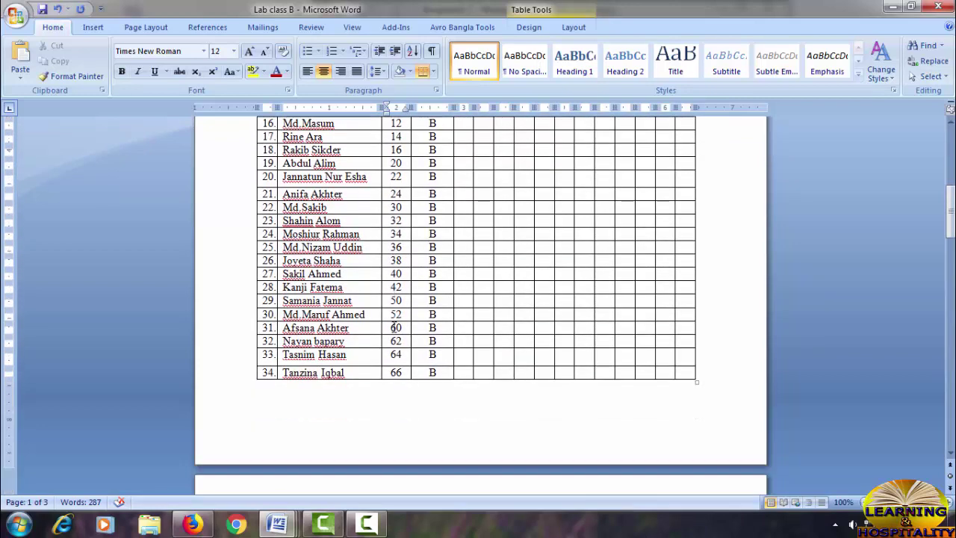
scroll(395, 326, down, 3)
scroll(394, 324, down, 1)
scroll(393, 327, down, 1)
scroll(393, 331, down, 3)
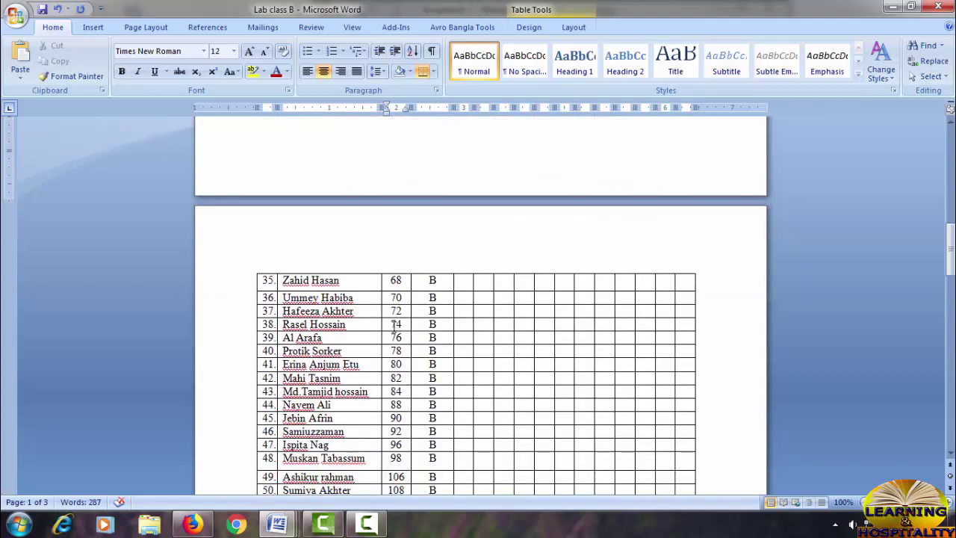
scroll(395, 326, down, 3)
scroll(395, 329, down, 1)
scroll(396, 330, up, 3)
scroll(395, 332, up, 3)
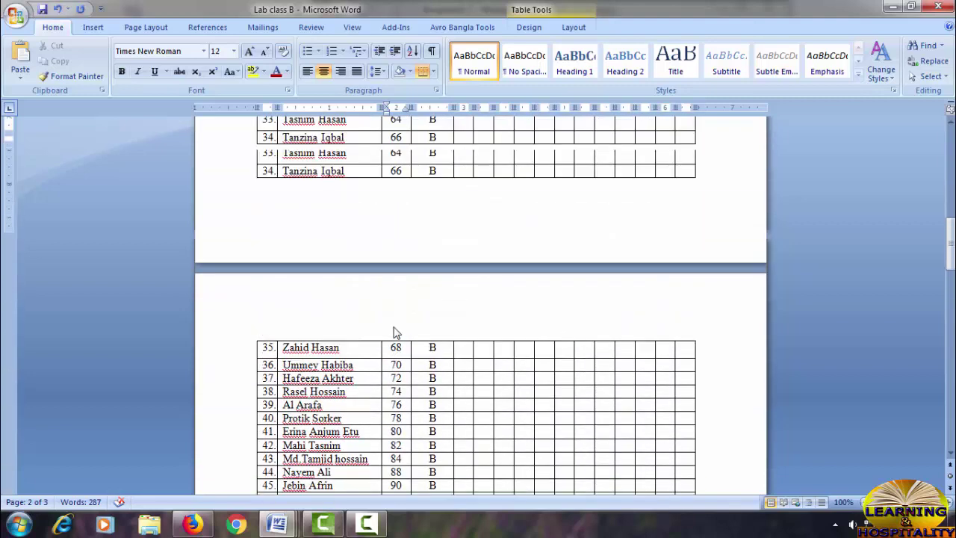
scroll(396, 332, up, 4)
scroll(396, 330, up, 2)
scroll(395, 328, up, 3)
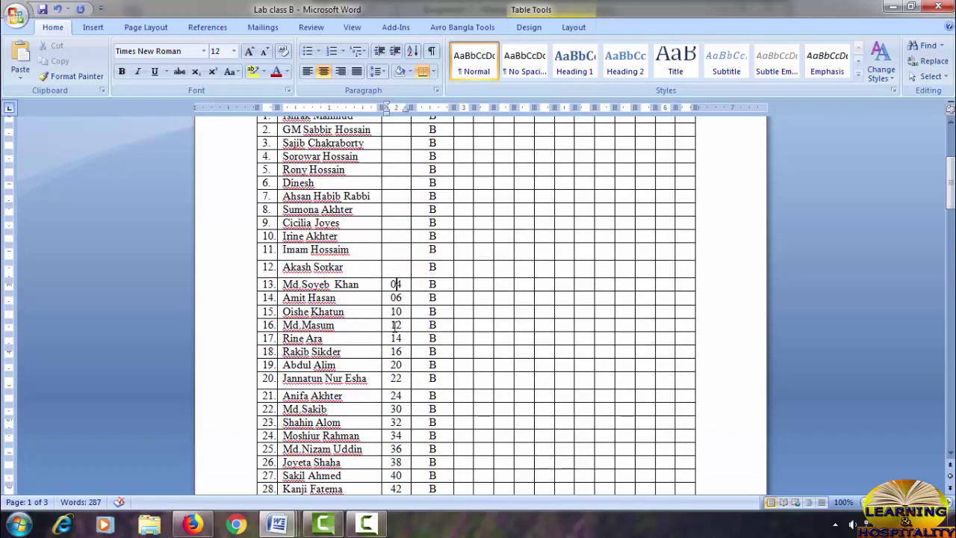
scroll(395, 325, up, 3)
scroll(397, 325, down, 3)
scroll(398, 323, down, 3)
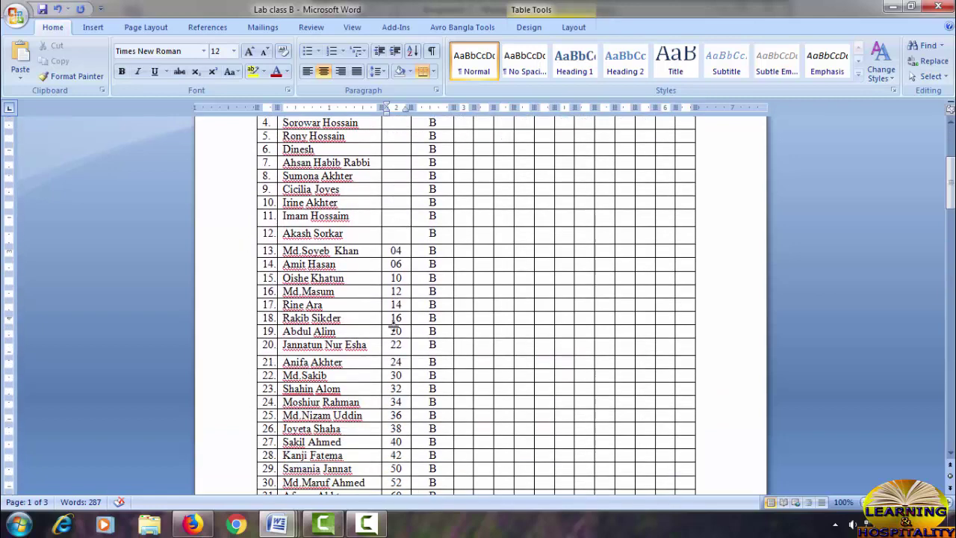
scroll(418, 358, down, 3)
scroll(448, 407, down, 1)
scroll(452, 414, down, 1)
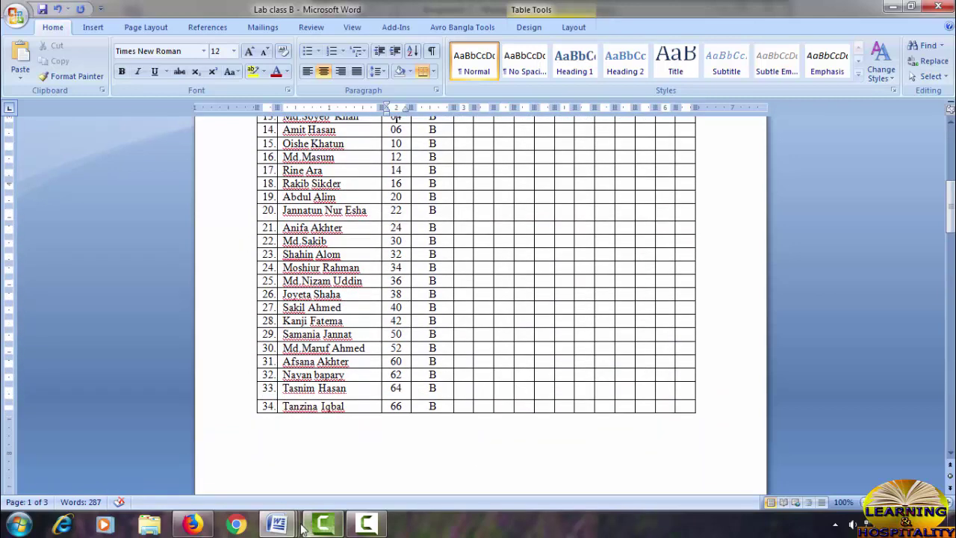
scroll(381, 463, down, 1)
scroll(382, 463, down, 1)
scroll(382, 454, up, 3)
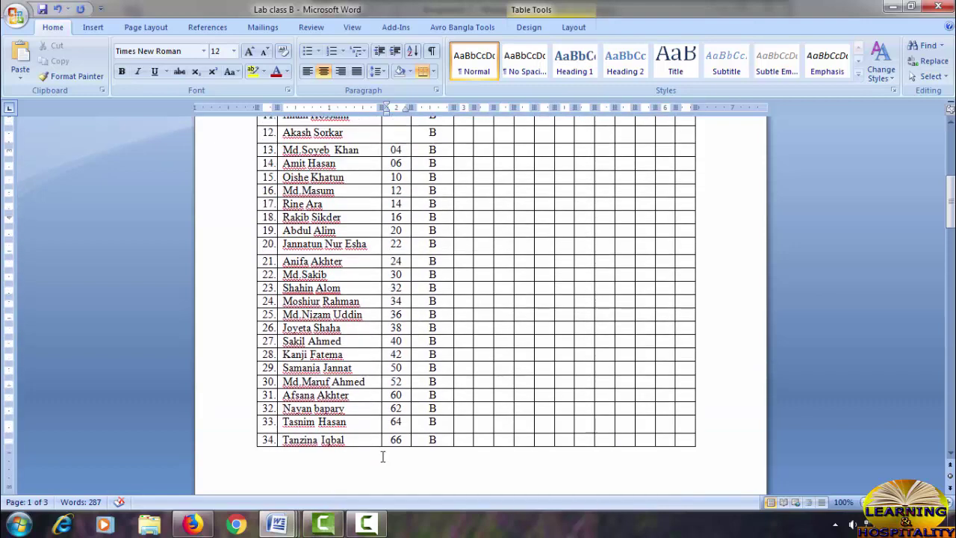
scroll(382, 454, up, 2)
scroll(381, 454, up, 3)
scroll(391, 427, down, 5)
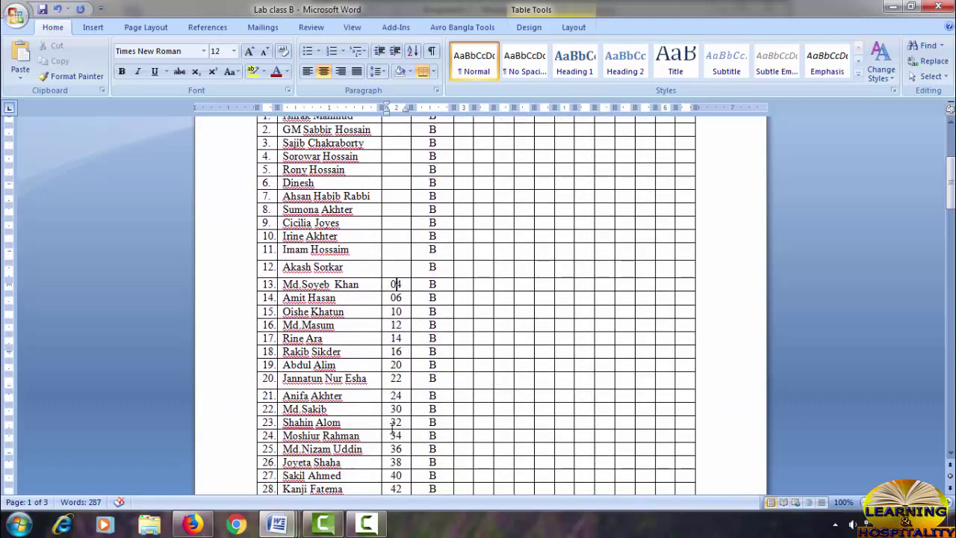
scroll(386, 430, down, 5)
scroll(386, 430, down, 5)
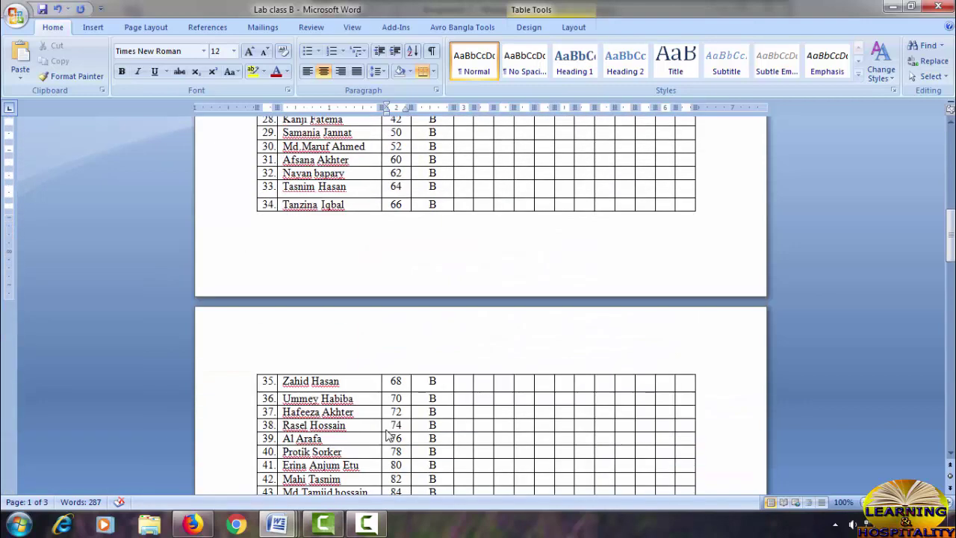
click(365, 525)
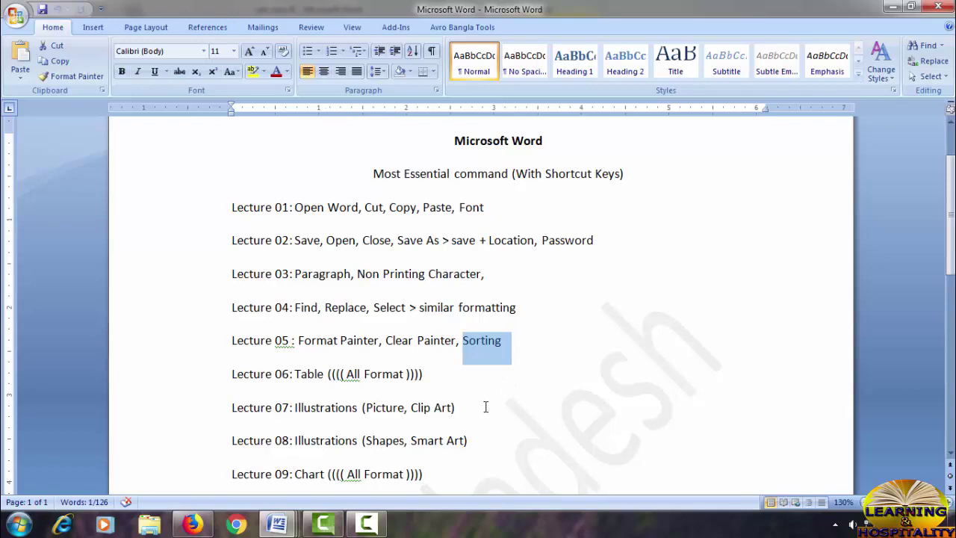
Step: Scroll the lecture outline from Lecture 06 on tables to Lecture 10, Bangla Typing
scroll(518, 384, down, 4)
scroll(518, 384, up, 5)
scroll(518, 383, up, 2)
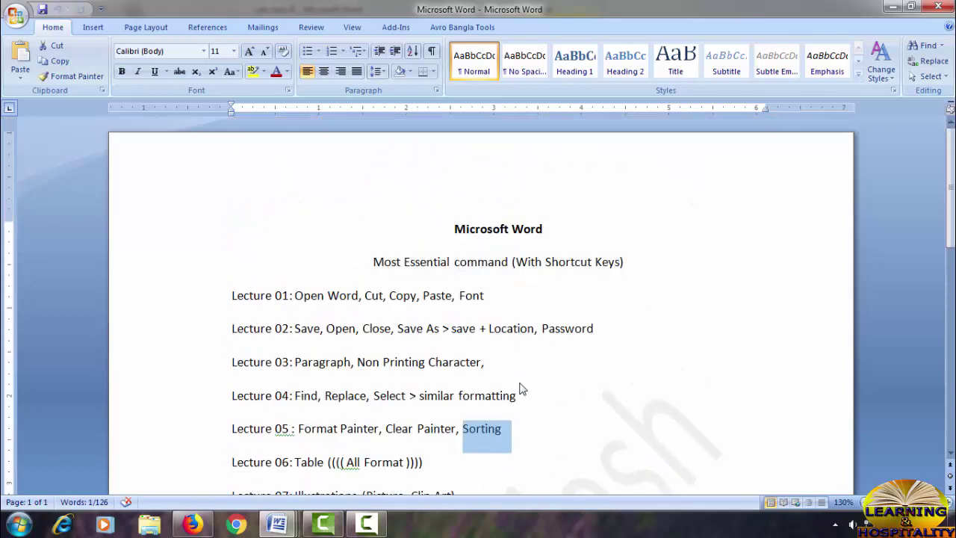
scroll(521, 383, down, 1)
scroll(520, 383, down, 1)
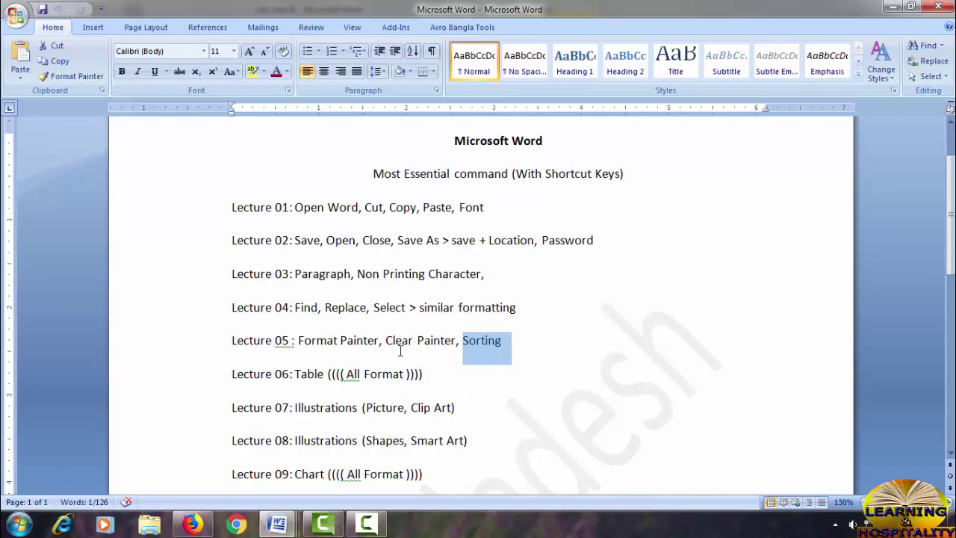
scroll(400, 351, down, 1)
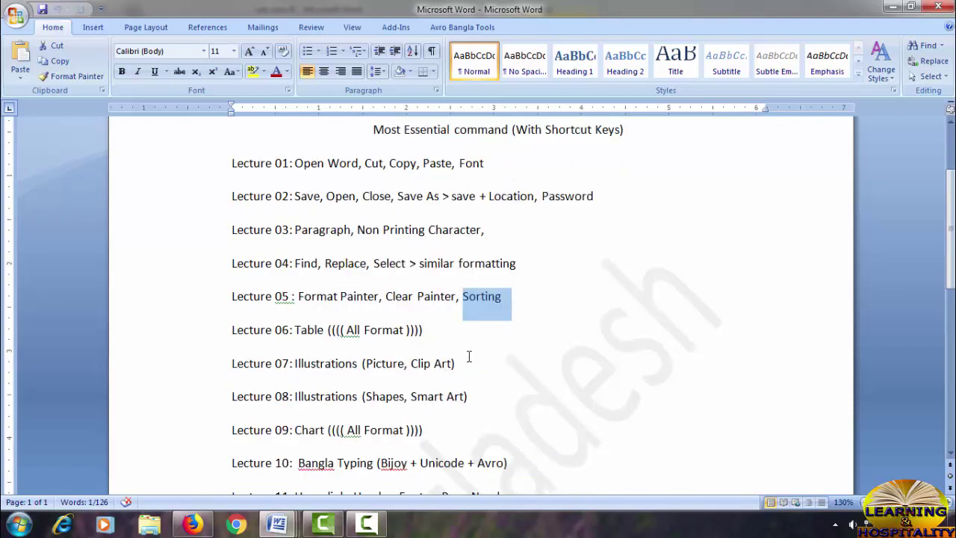